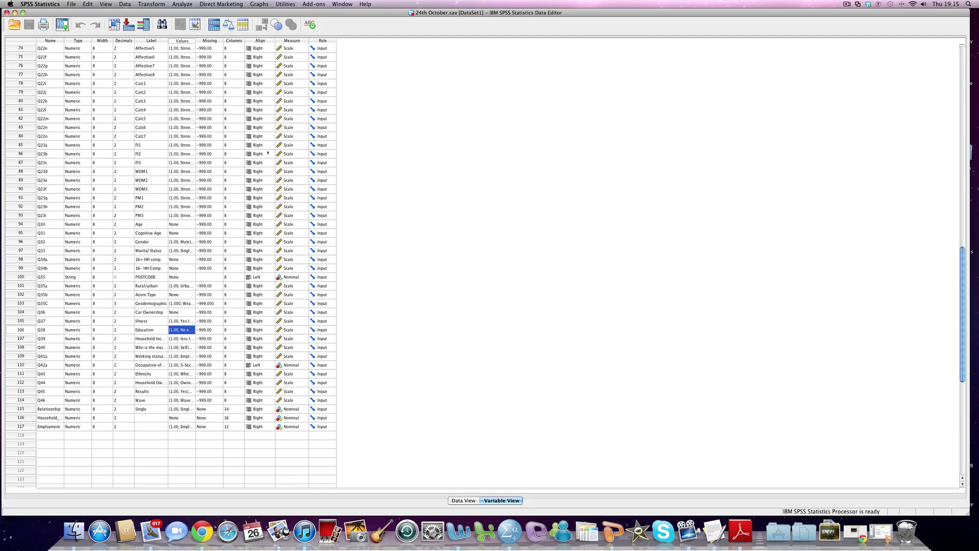
scroll(151, 139, "up", 20)
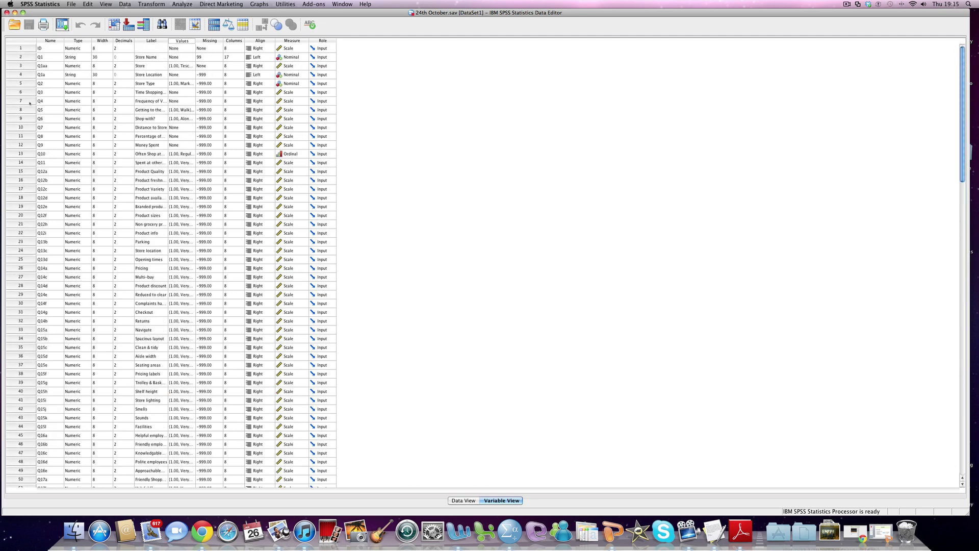
left_click(20, 49)
scroll(44, 120, "down", 20)
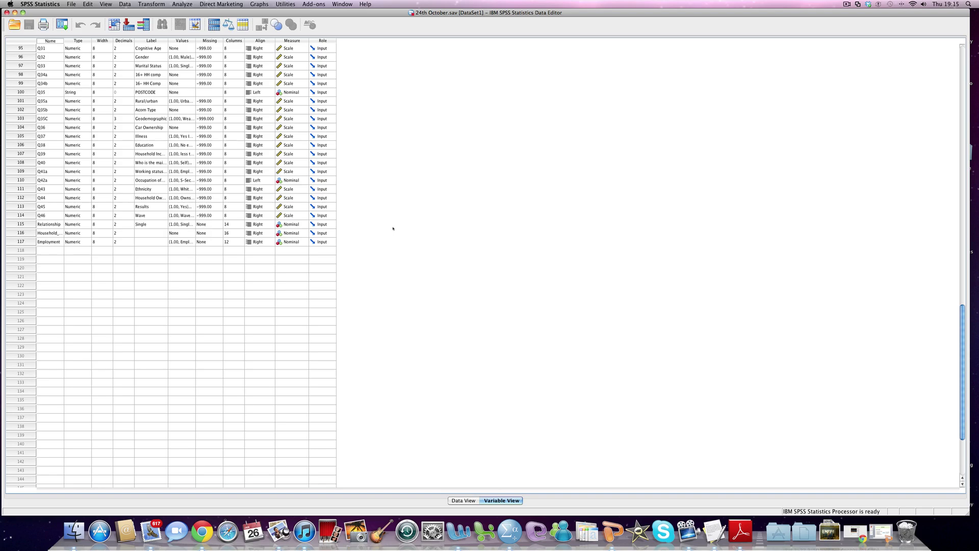
left_click(461, 501)
scroll(213, 339, "down", 20)
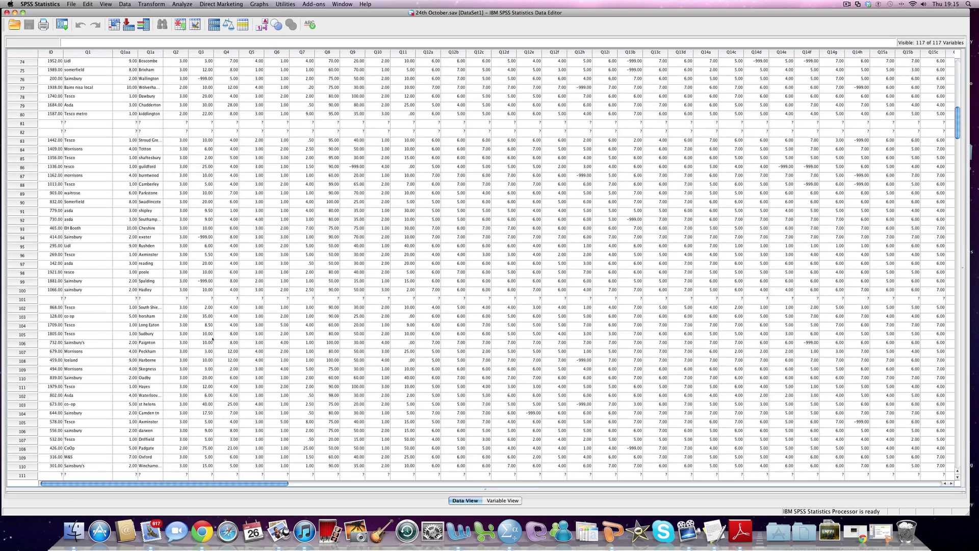
scroll(212, 339, "down", 20)
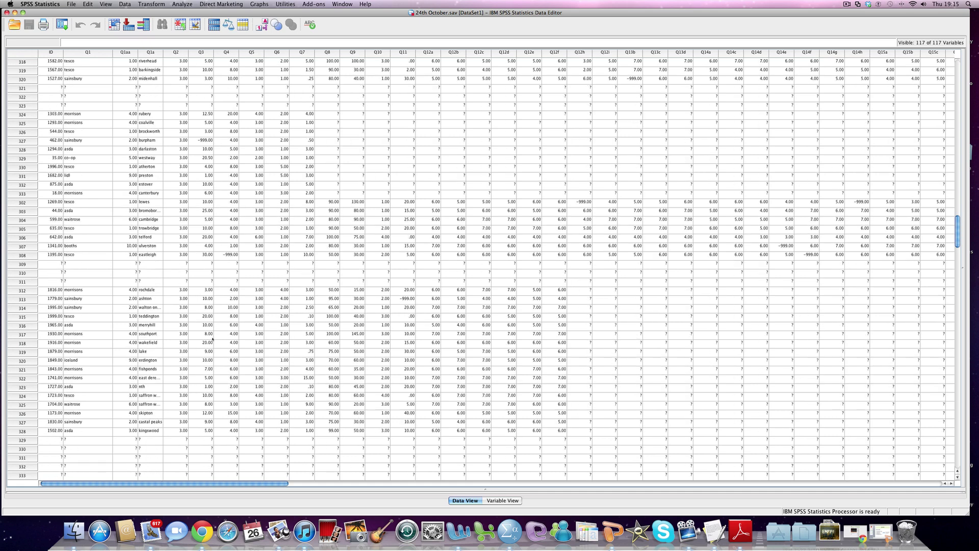
scroll(213, 338, "down", 10)
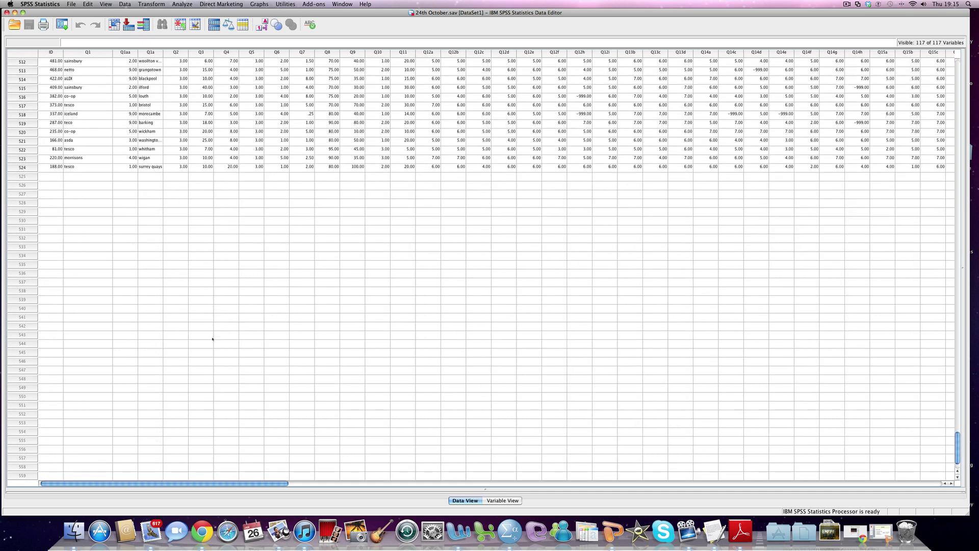
scroll(213, 339, "up", 3)
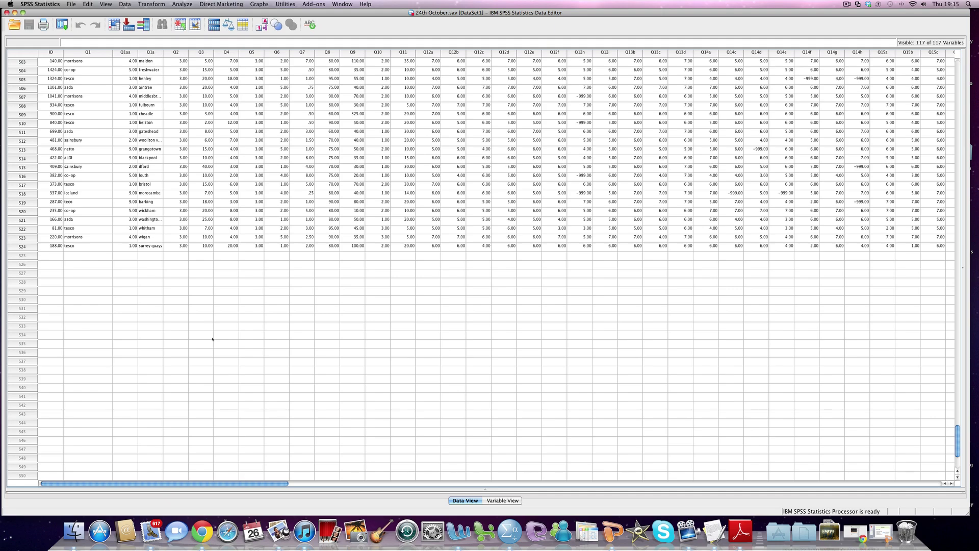
scroll(213, 339, "up", 20)
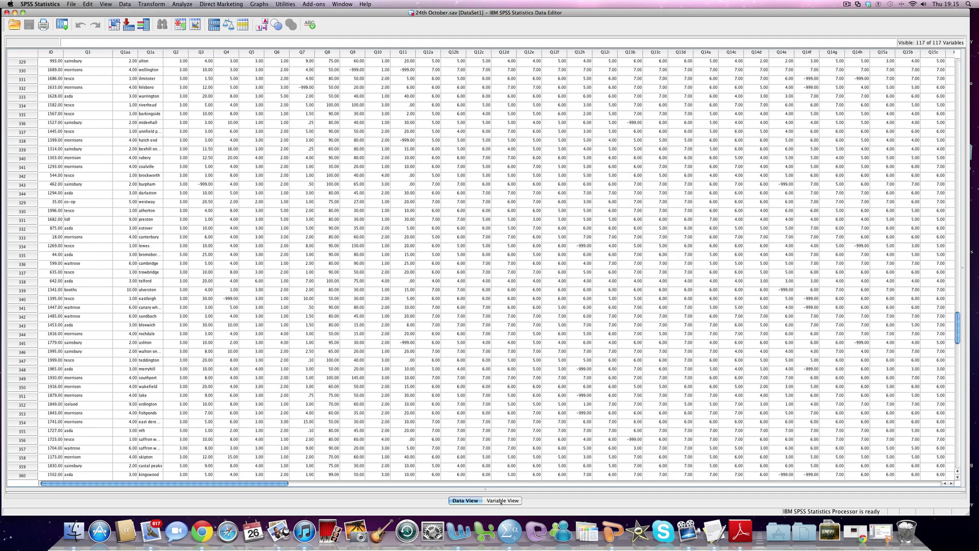
scroll(358, 318, "up", 20)
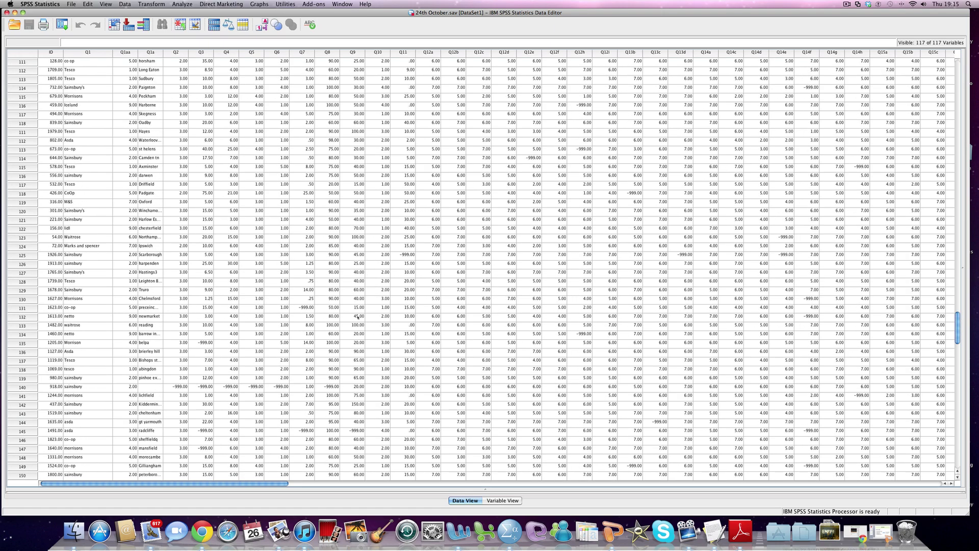
scroll(358, 318, "up", 10)
key("super+t")
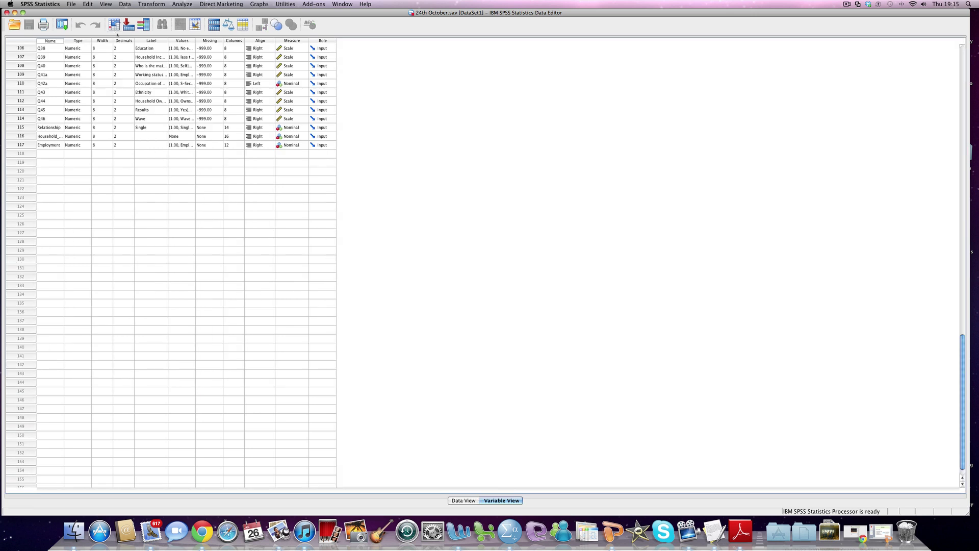
scroll(143, 284, "up", 7)
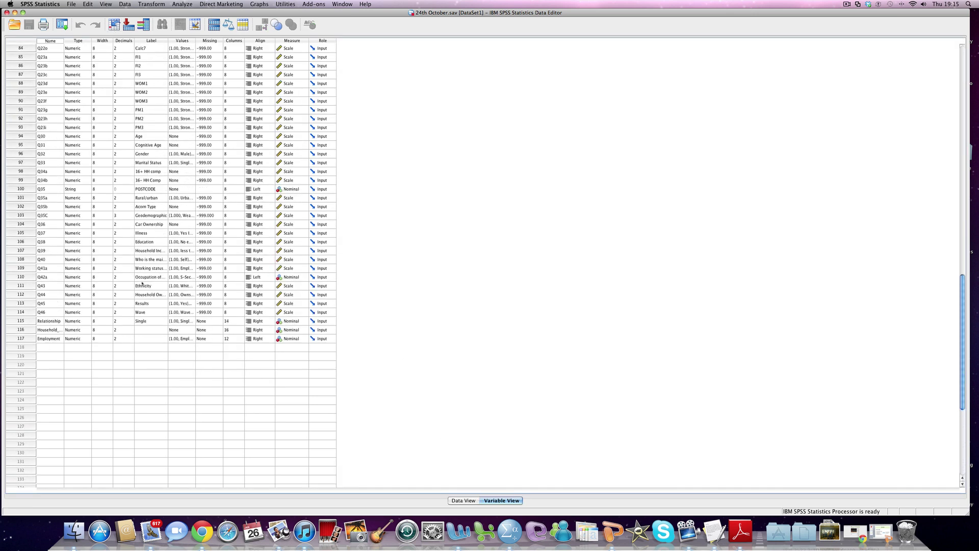
Review the five value labels of Education (Q38) and close them unchanged.
left_click(26, 242)
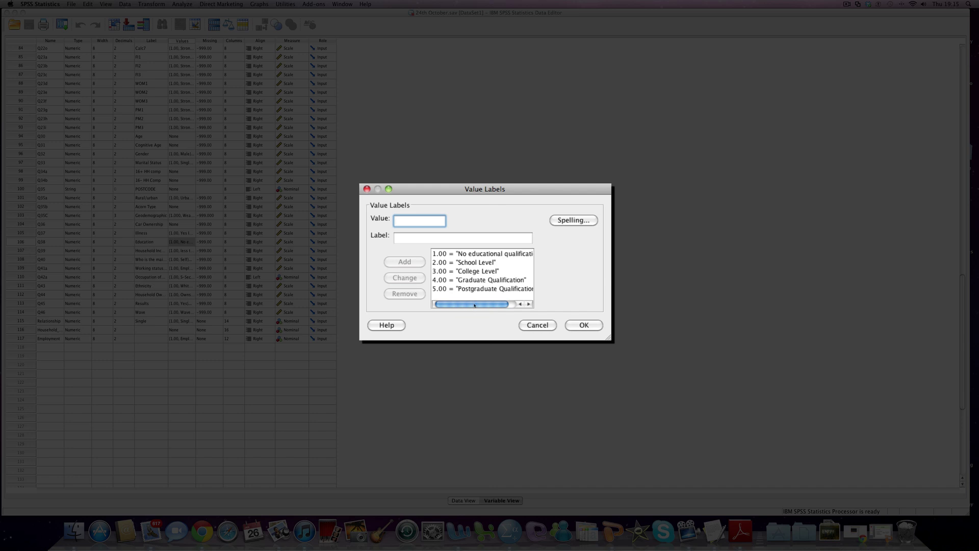
left_click(551, 327)
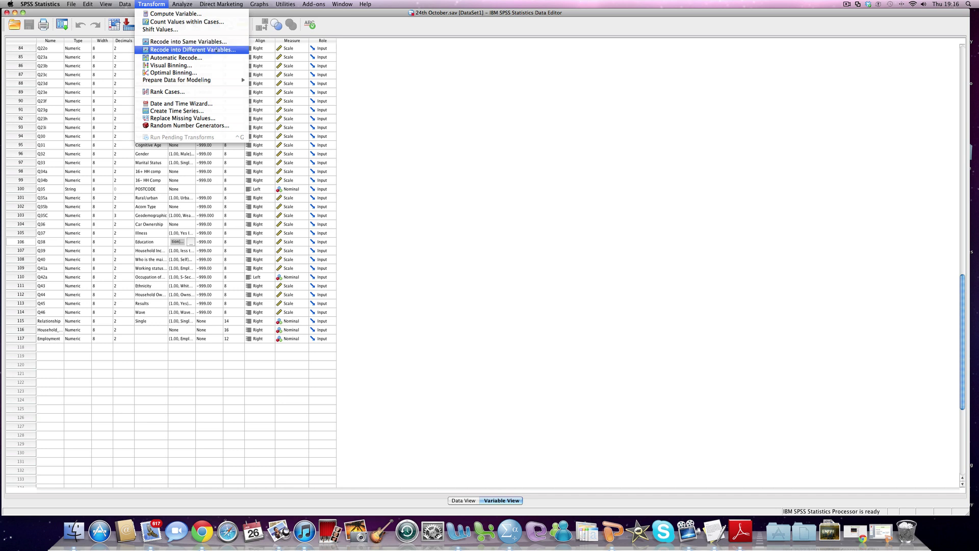
In an enlarged Recode into Different Variables dialog, move Education [Q38] into the input list.
left_click(217, 50)
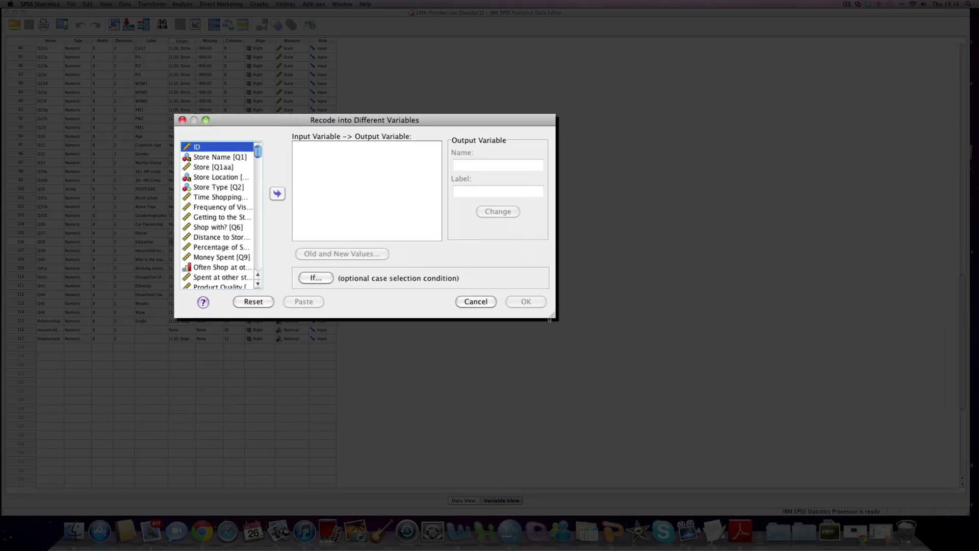
left_click_drag(550, 319, 841, 426)
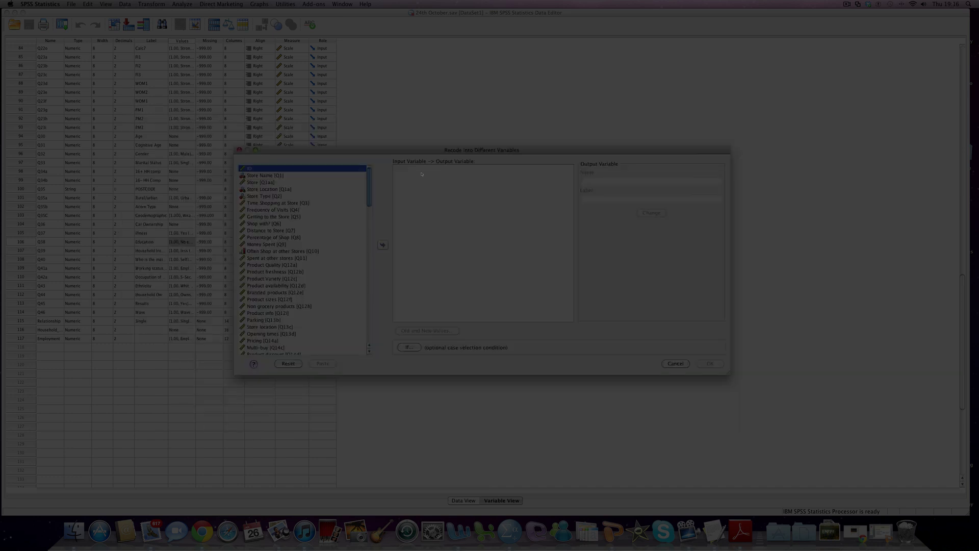
left_click_drag(313, 182, 309, 181)
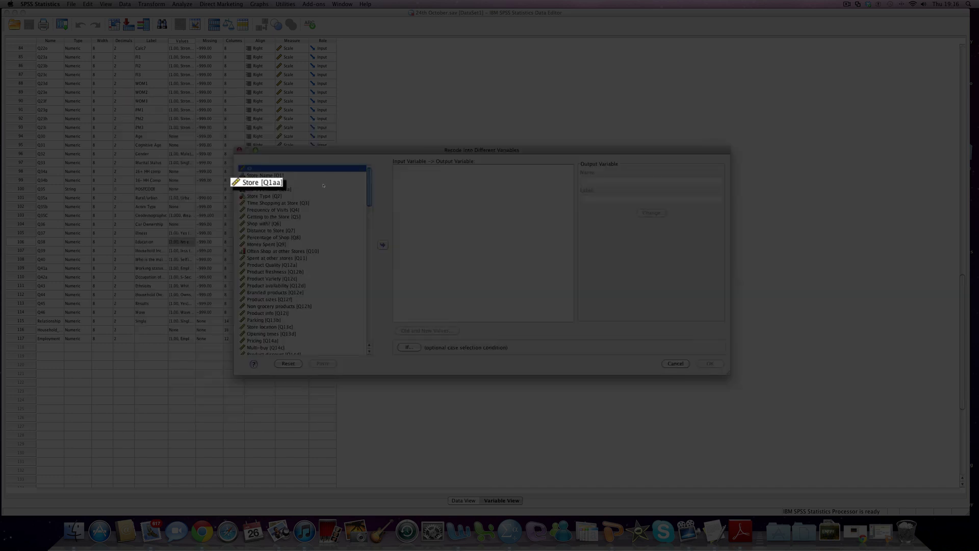
scroll(323, 185, "down", 3)
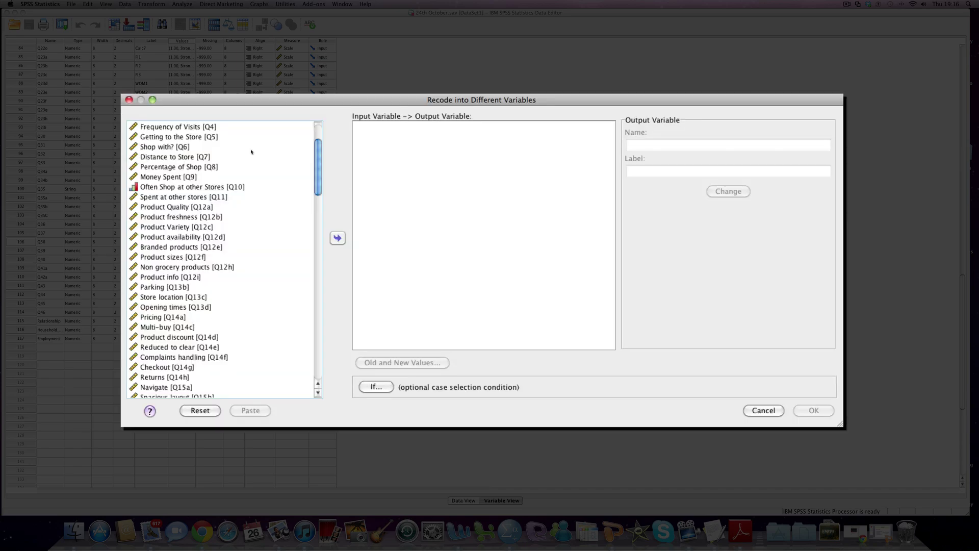
scroll(251, 151, "down", 15)
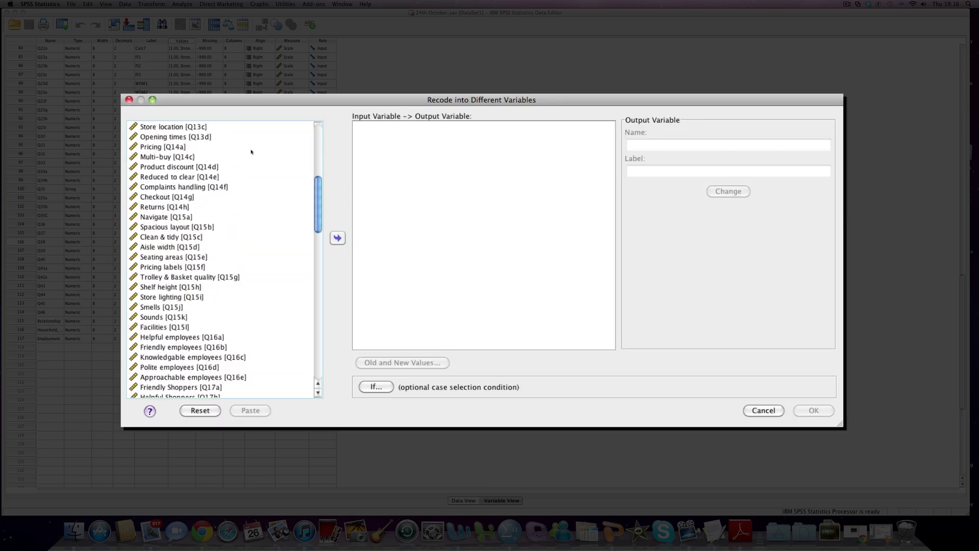
scroll(251, 151, "down", 13)
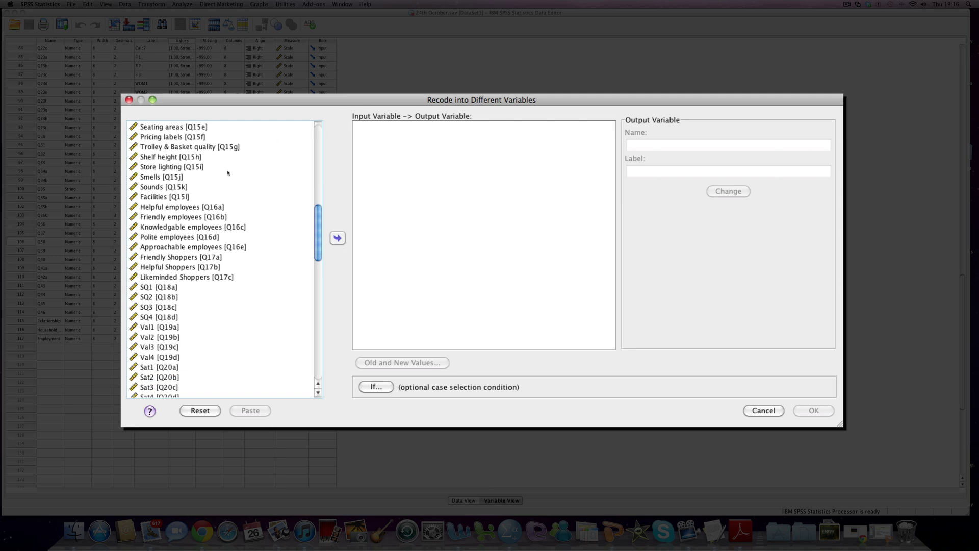
scroll(228, 173, "down", 20)
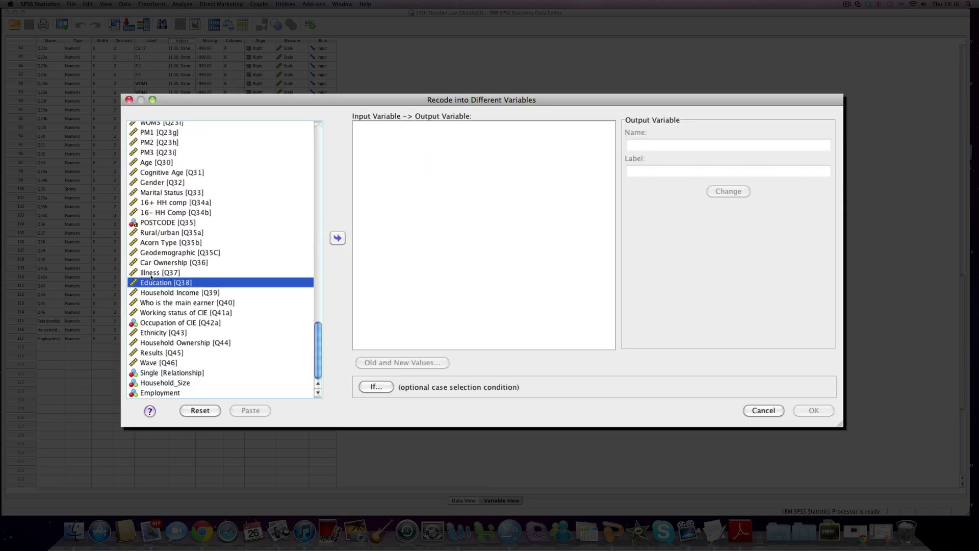
left_click(337, 238)
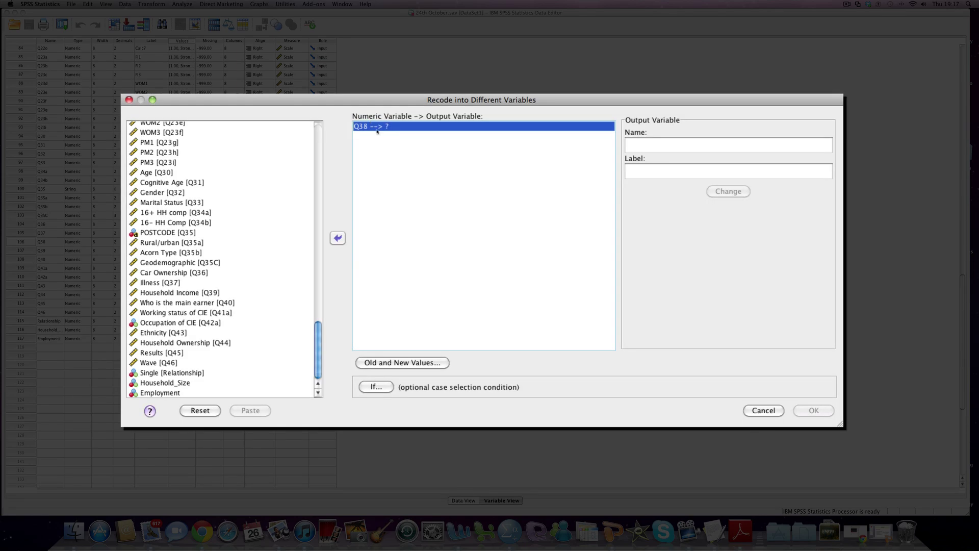
Name the output variable Q38r, label it 'Education Recoded', and apply it to Q38.
left_click(665, 146)
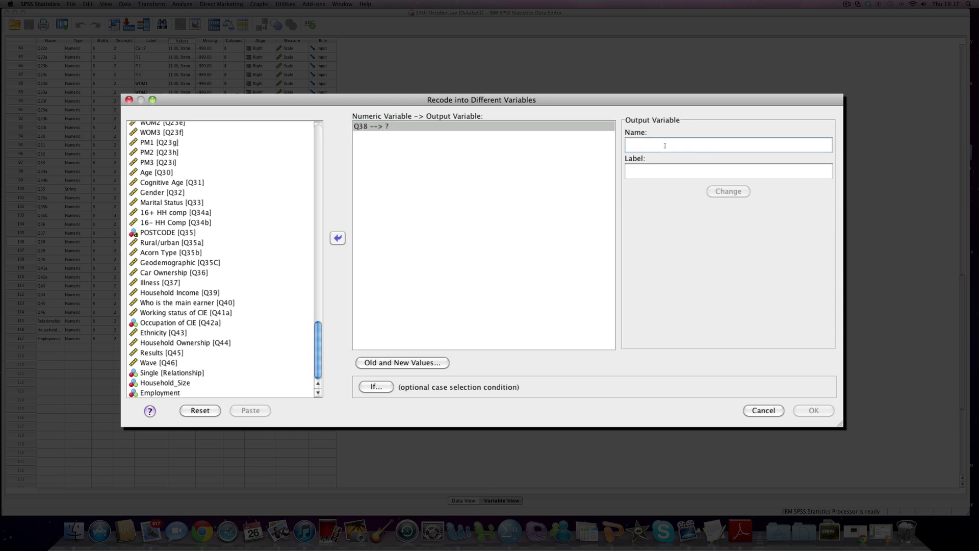
type("Q38r")
key("Tab")
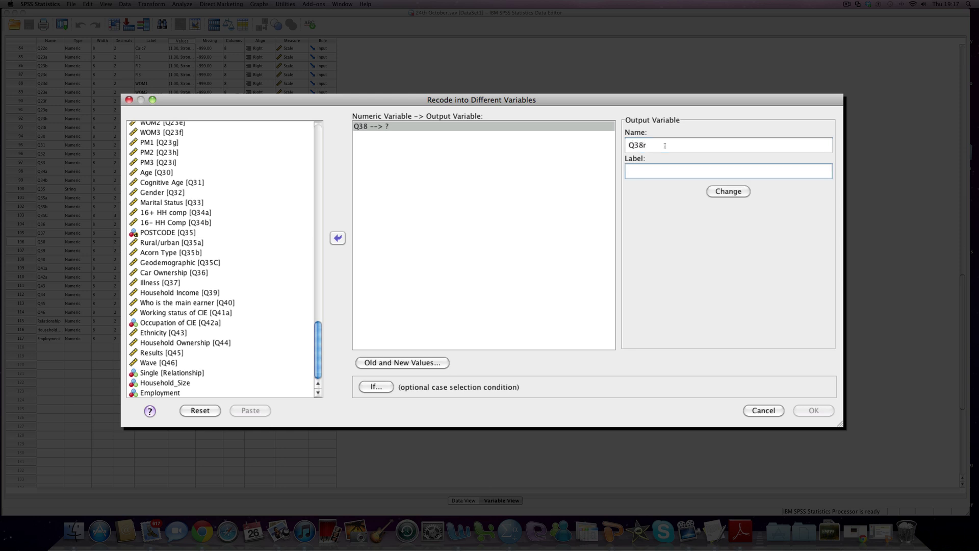
type("Education Recode")
key("BackSpace")
key("BackSpace")
type("ded")
left_click(738, 190)
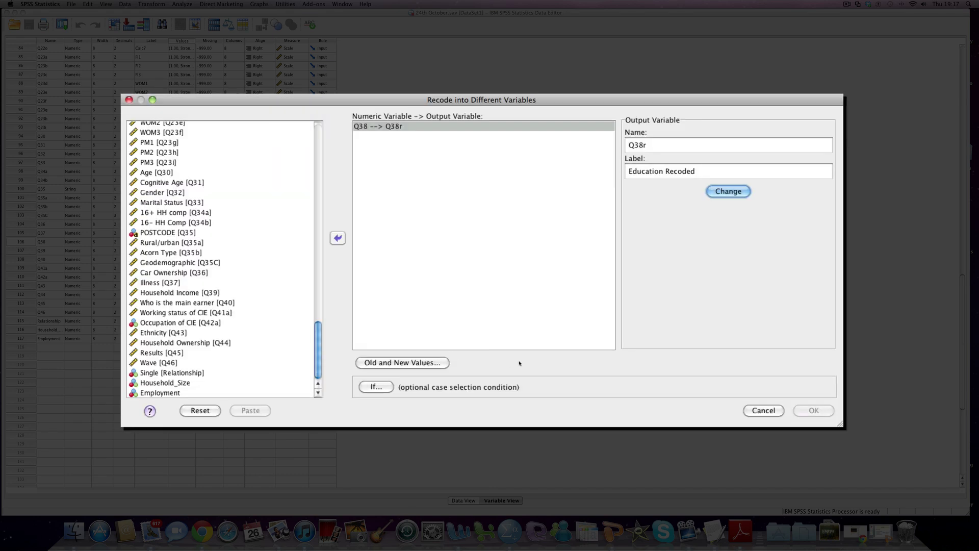
In Old and New Values, add the mapping 1 → 1.
left_click(402, 363)
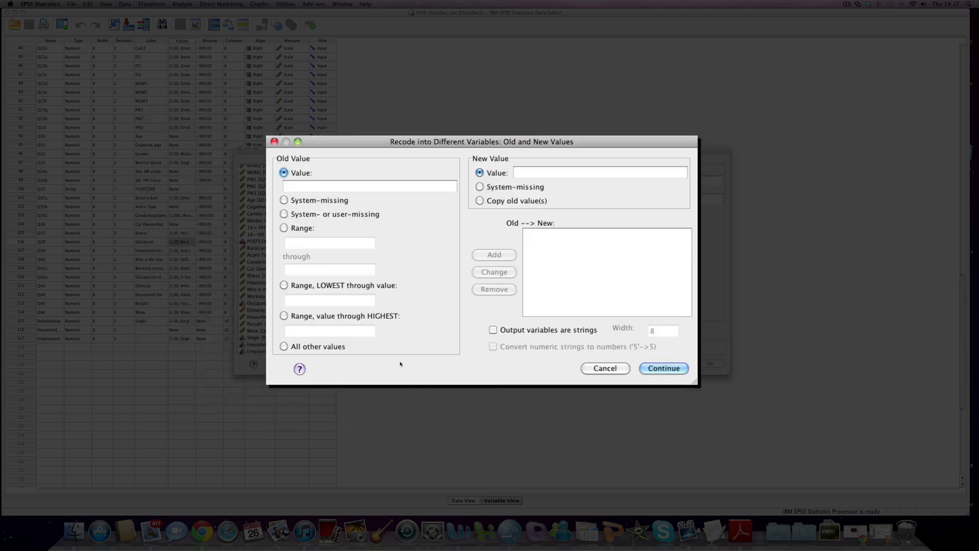
left_click_drag(416, 147, 406, 126)
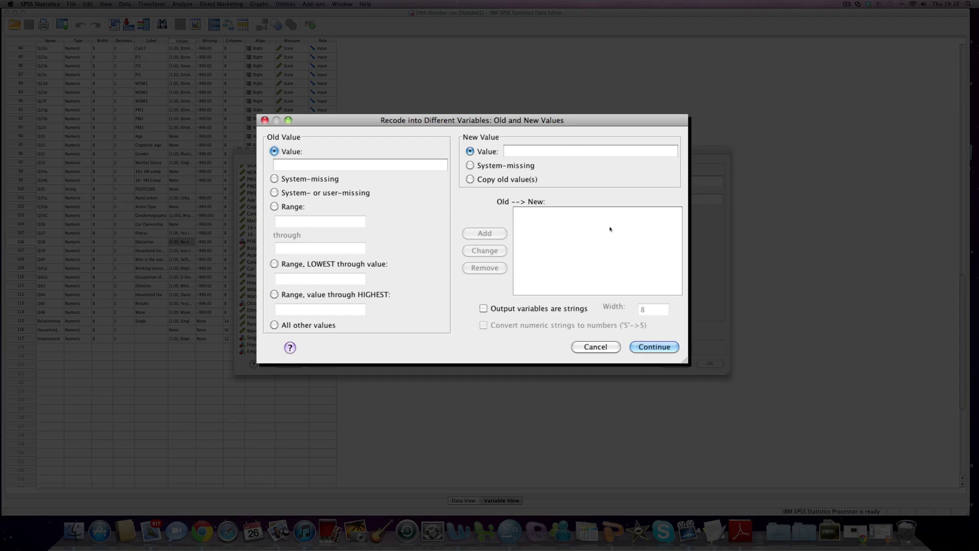
left_click(299, 162)
type("1")
left_click(536, 151)
type("1")
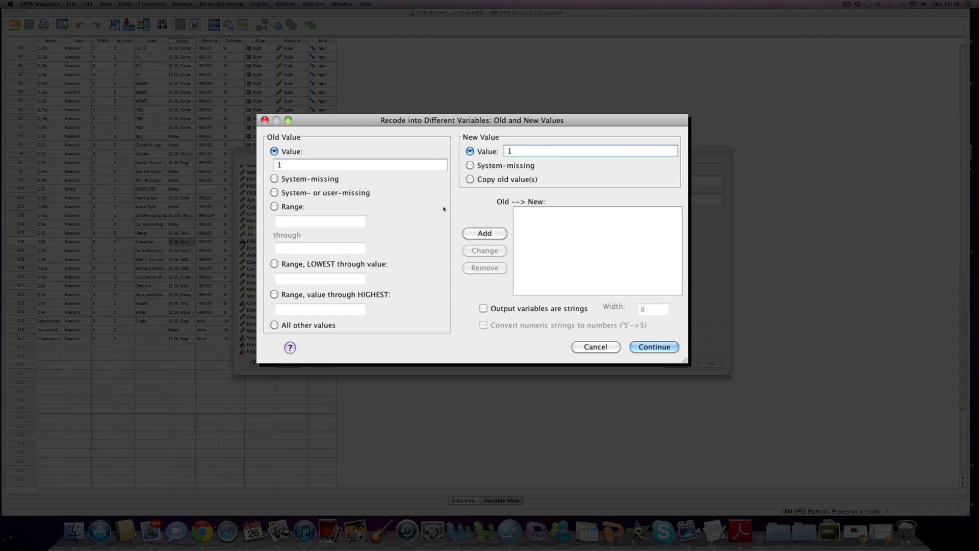
left_click(479, 235)
Add the mappings 2 → 2 and 3 → 2.
left_click(284, 163)
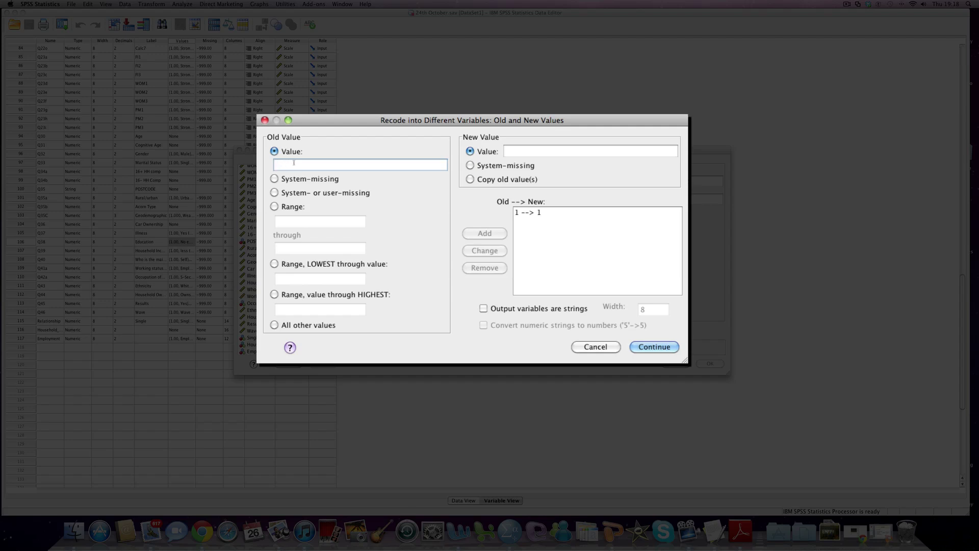
type("2")
left_click(522, 153)
type("2")
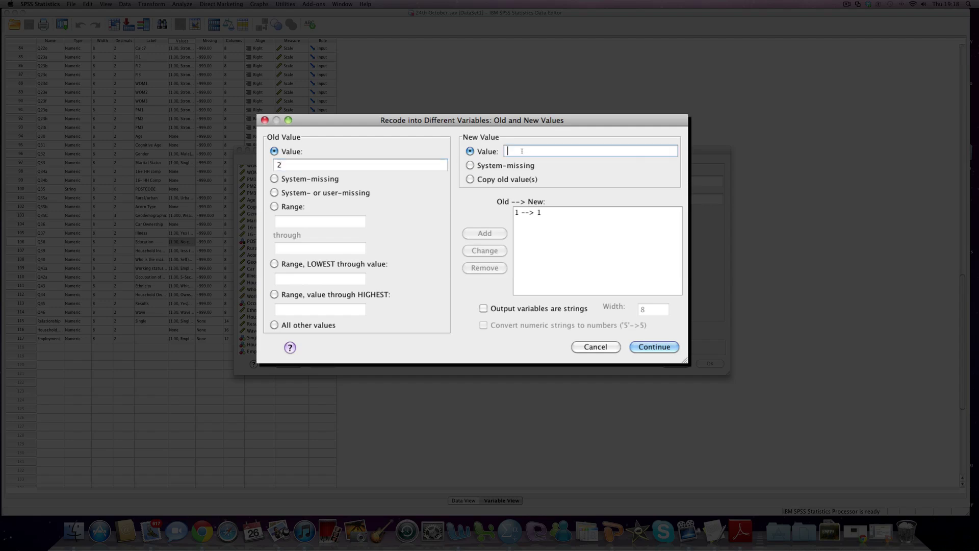
left_click(484, 233)
left_click(289, 166)
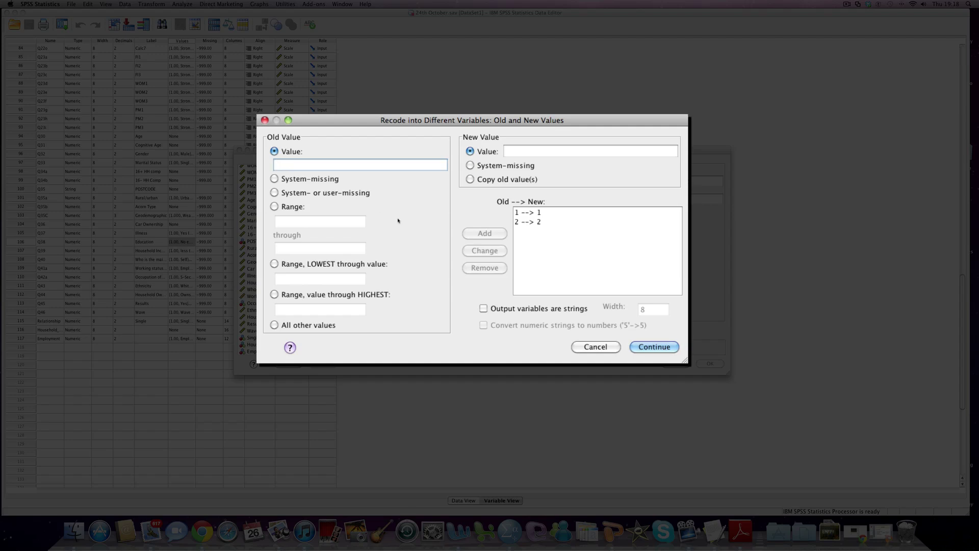
type("3")
left_click(521, 150)
type("2")
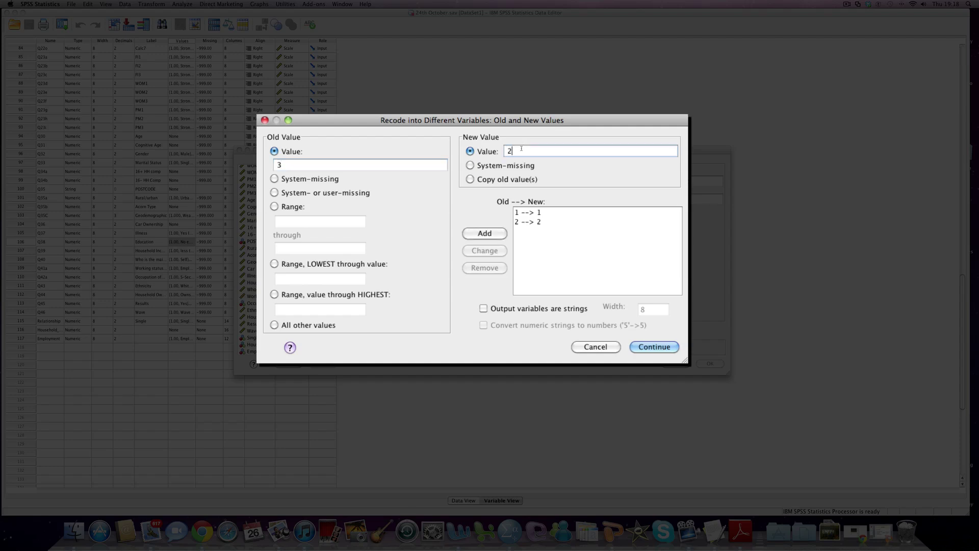
left_click(488, 238)
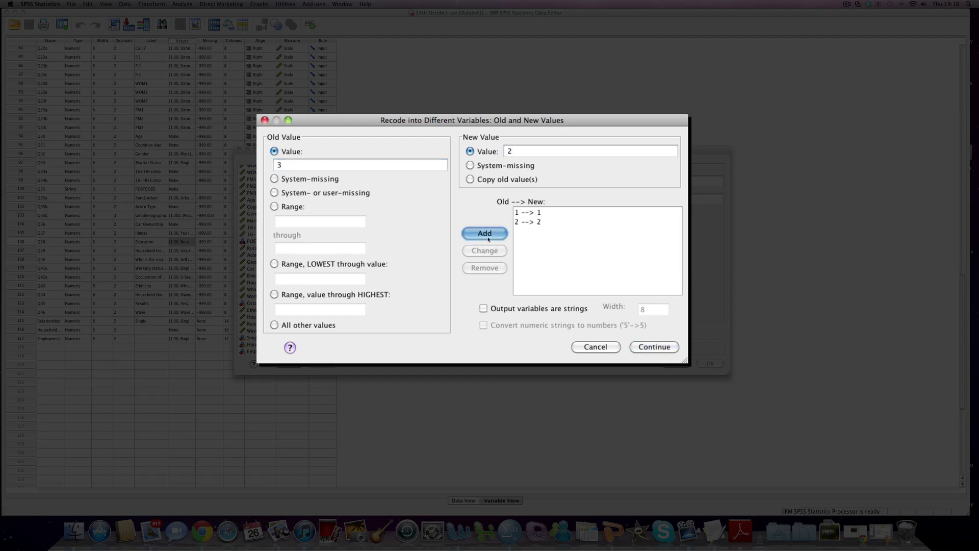
Add the mappings 4 → 2 and 5 → 2.
left_click(284, 162)
type("4")
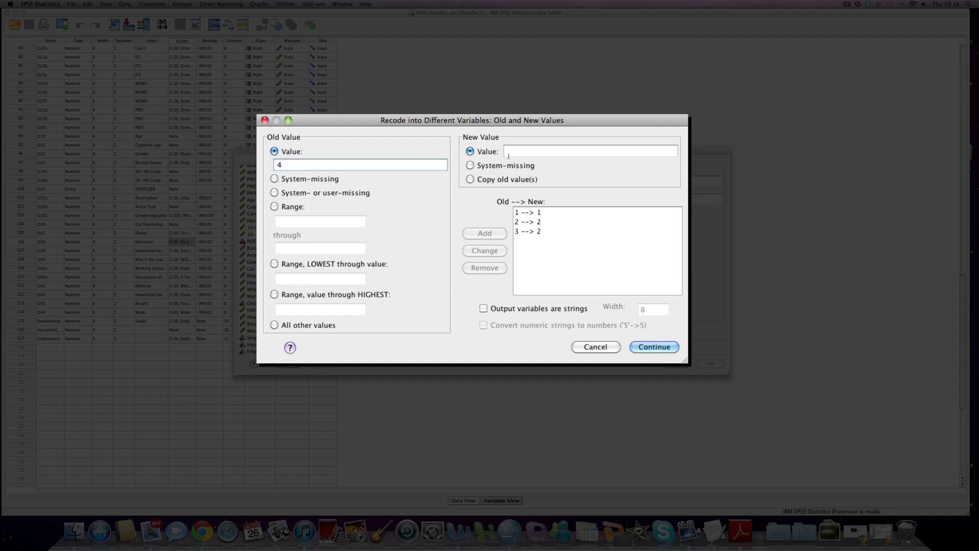
left_click(508, 153)
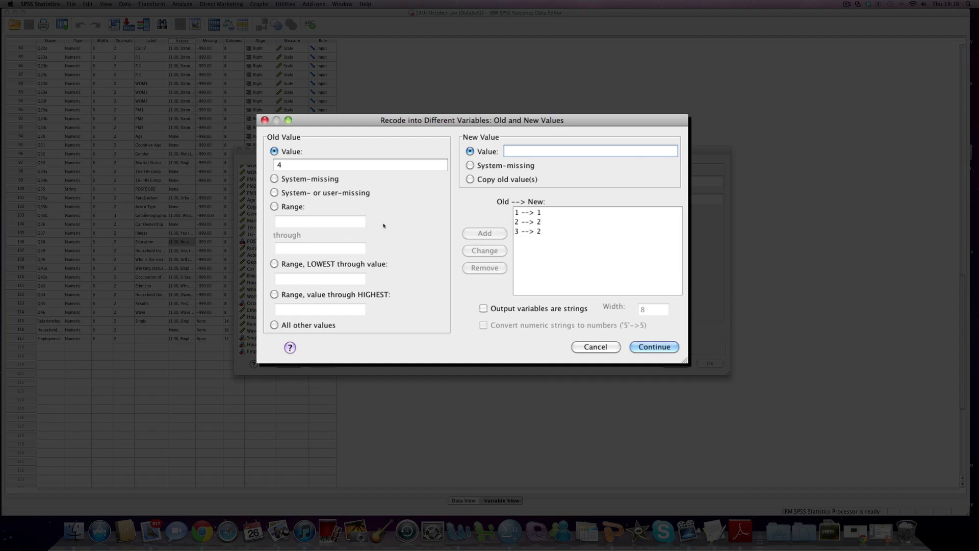
type("2")
left_click(484, 233)
left_click(314, 165)
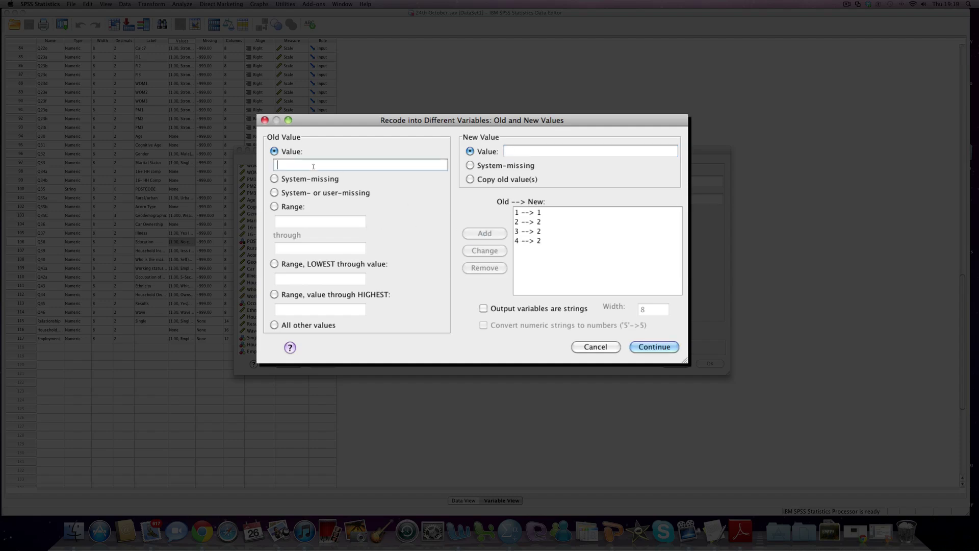
type("5")
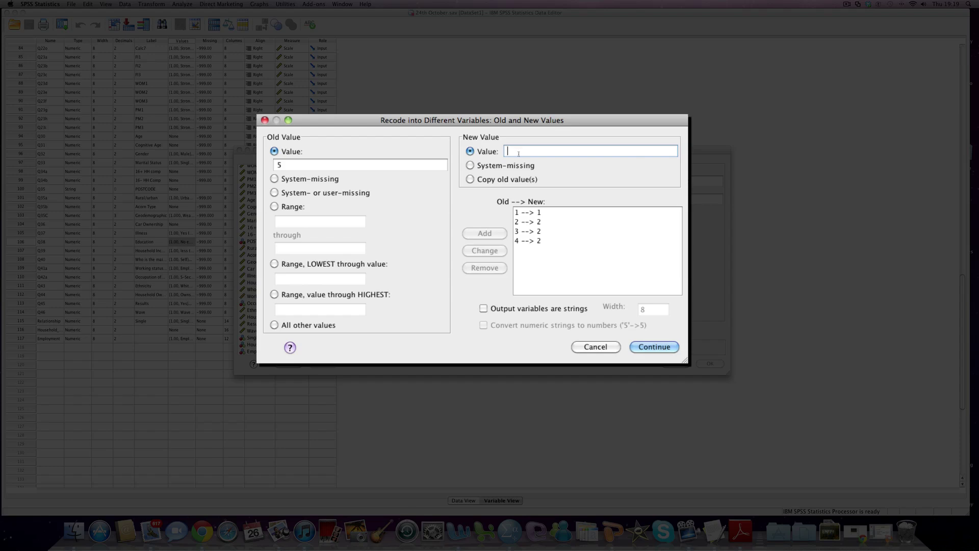
type("2")
left_click(487, 236)
Select the 5 → 2 rule and clear its new value for correction.
left_click(521, 250)
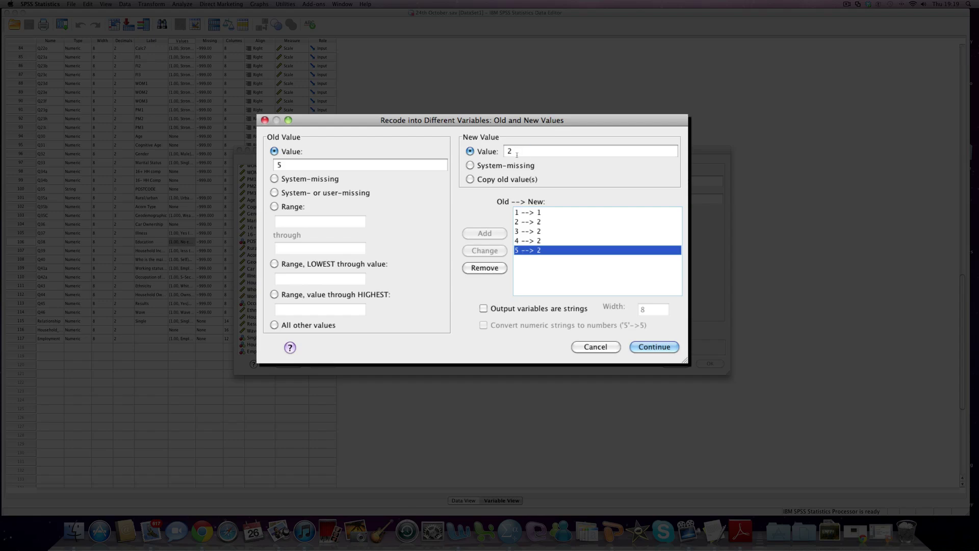
left_click_drag(520, 149, 505, 152)
type("6")
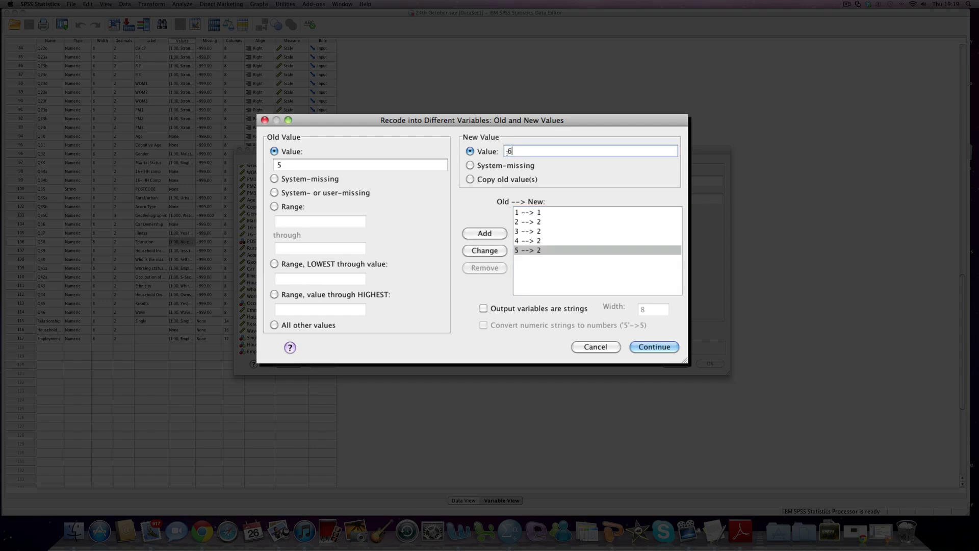
left_click_drag(518, 153, 489, 152)
key("BackSpace")
Change the last rule to 5 → 5, then delete the 5, 4, 3 and 2 rules, keeping 1 → 1.
type("5")
left_click(486, 251)
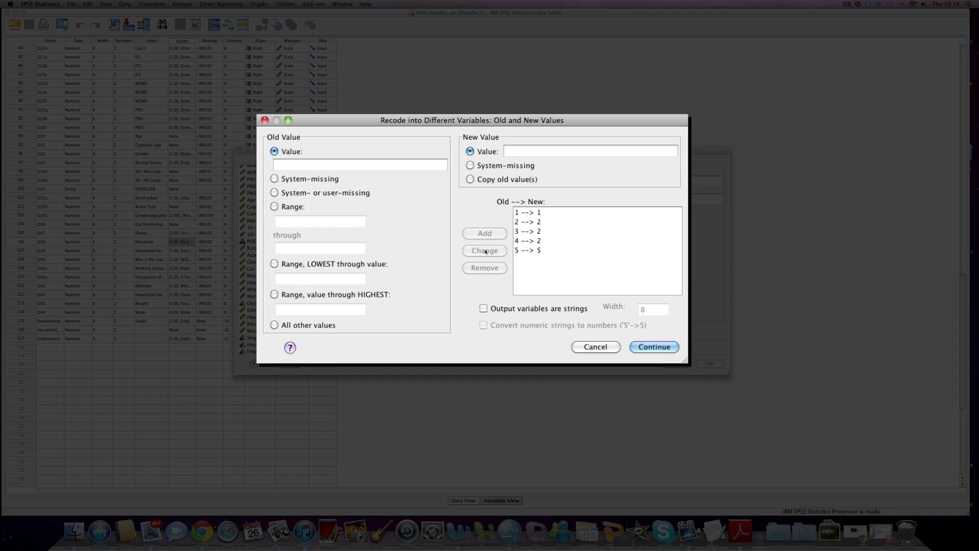
left_click(527, 251)
left_click(491, 268)
left_click(525, 242)
left_click(490, 268)
left_click(528, 231)
left_click(486, 269)
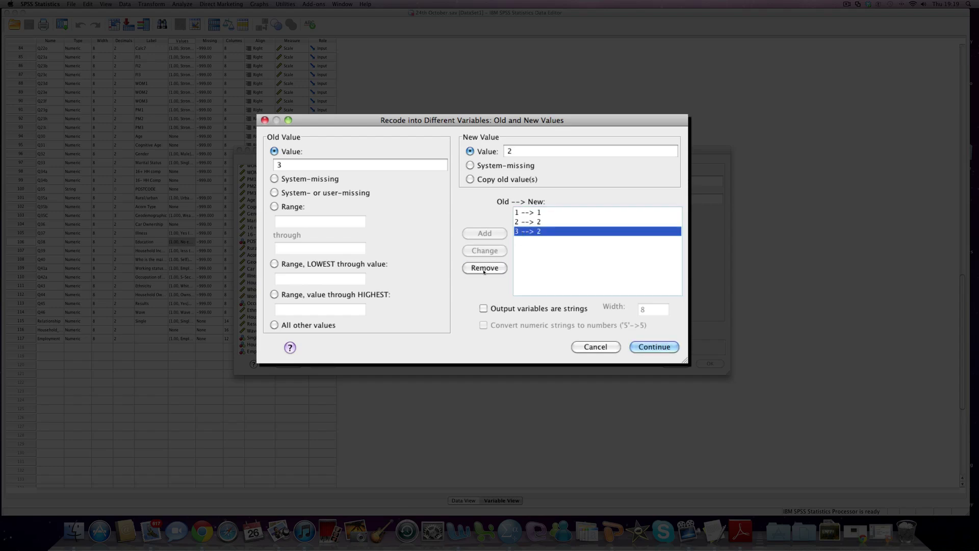
left_click(529, 224)
left_click(485, 268)
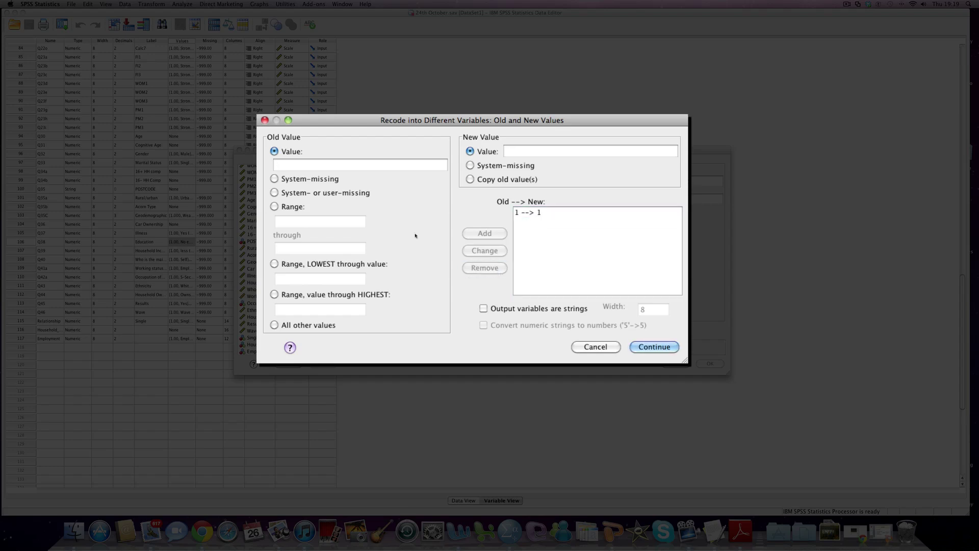
left_click(548, 225)
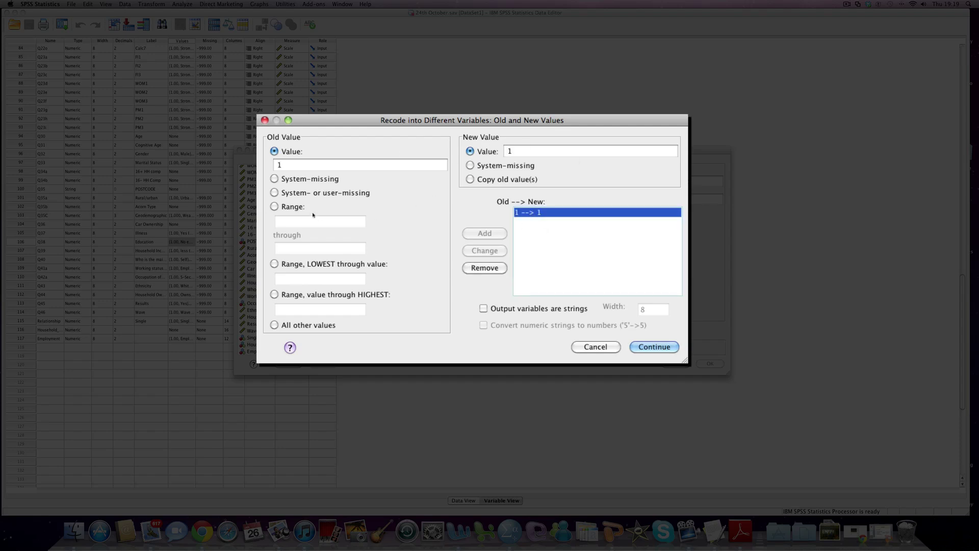
Add a range rule mapping 2 through 5 to new value 2.
left_click(274, 207)
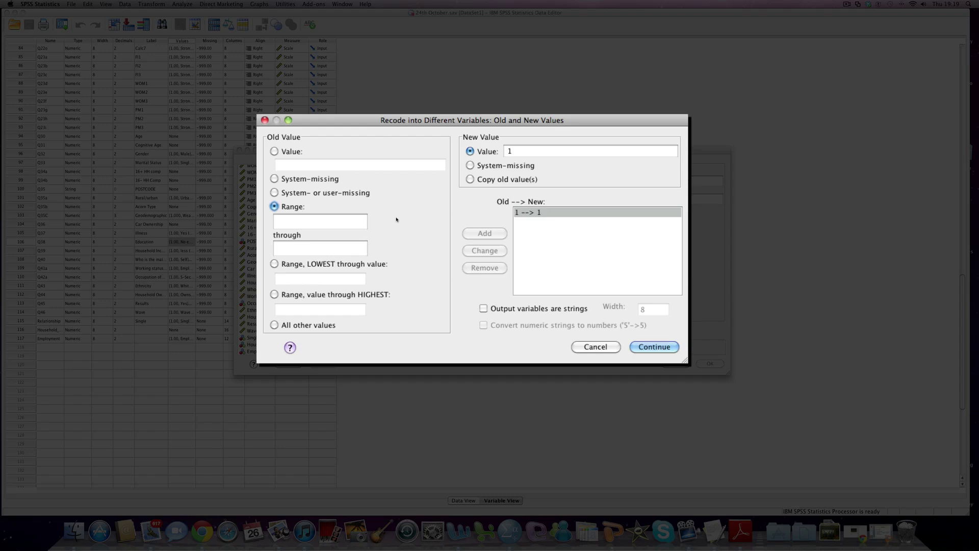
left_click(283, 221)
type("2")
left_click(293, 249)
type("5")
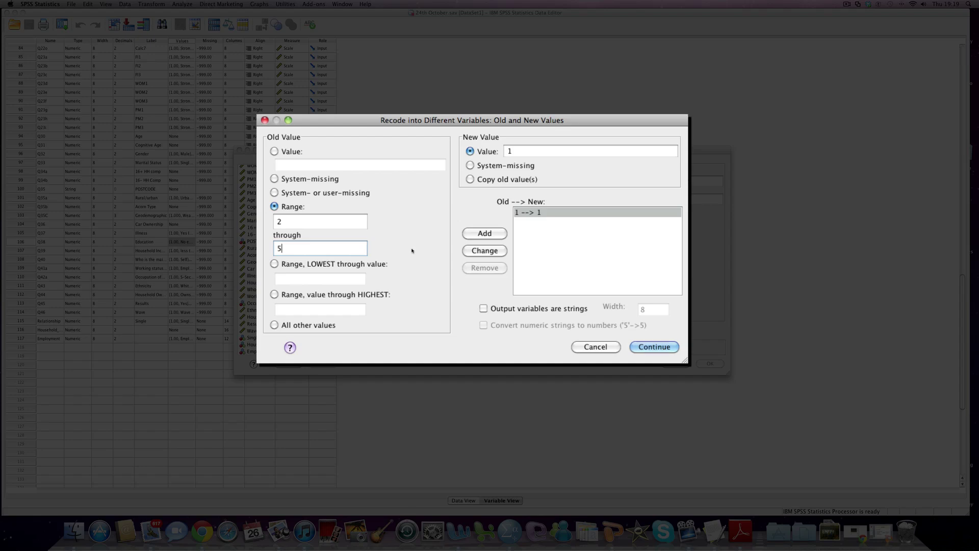
left_click(510, 151)
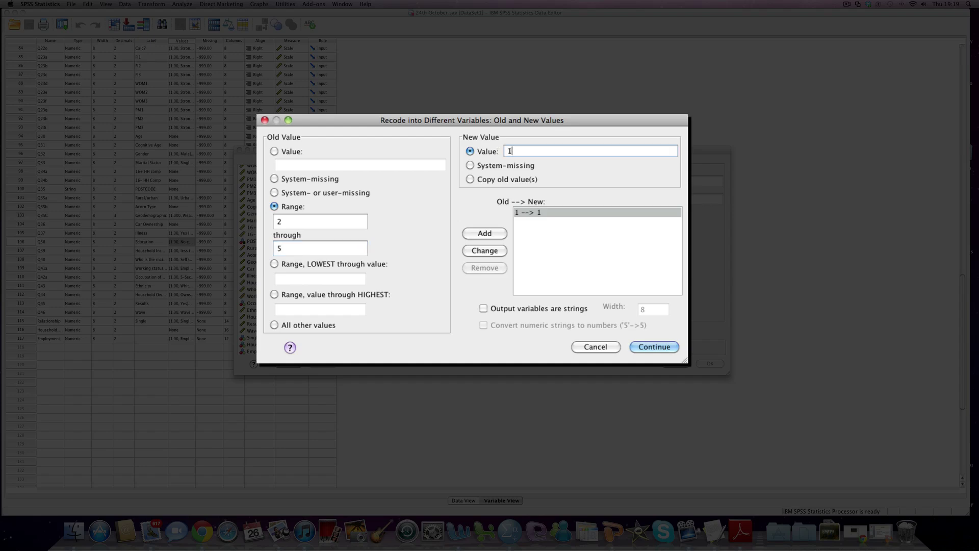
key("BackSpace")
type("2")
left_click(478, 234)
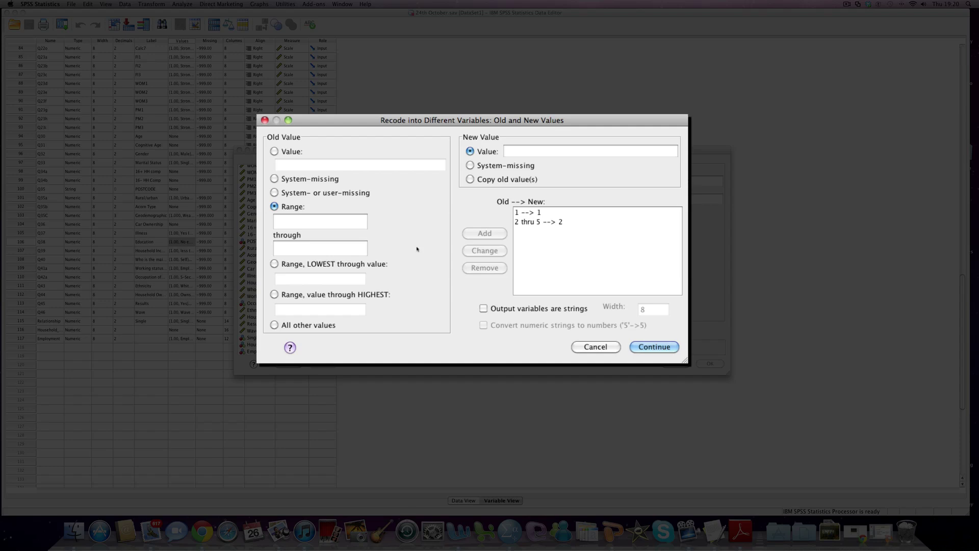
Run the recode to create Q38r, then close the Output viewer without saving.
left_click(652, 348)
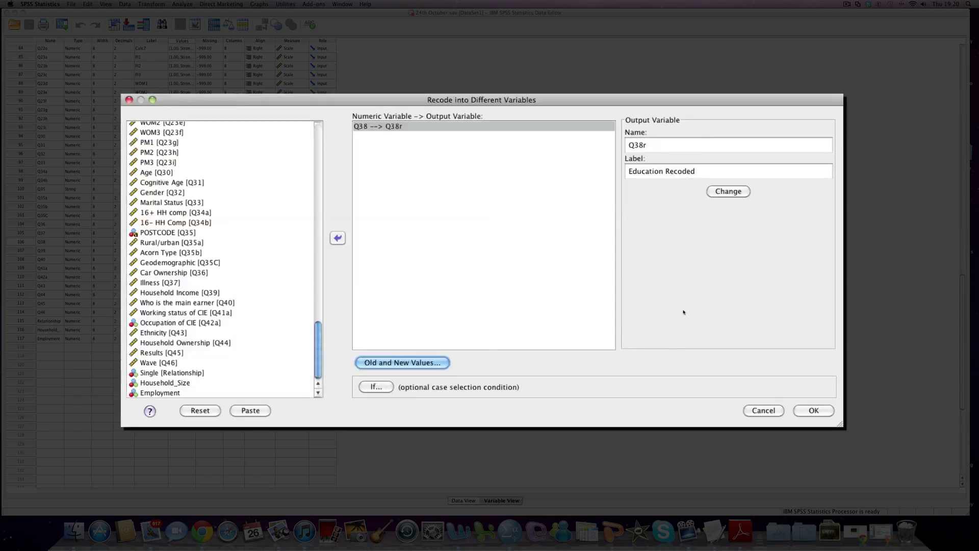
left_click(814, 411)
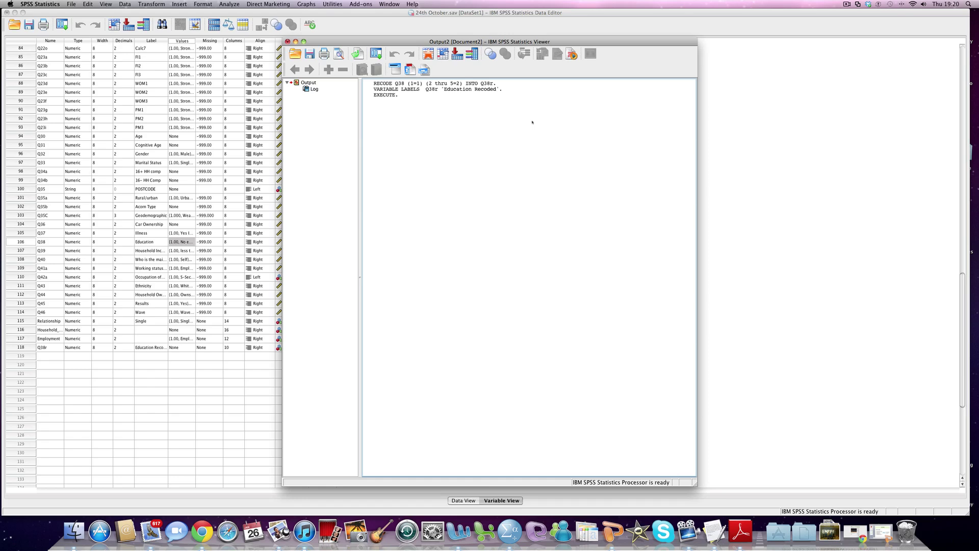
left_click(391, 83)
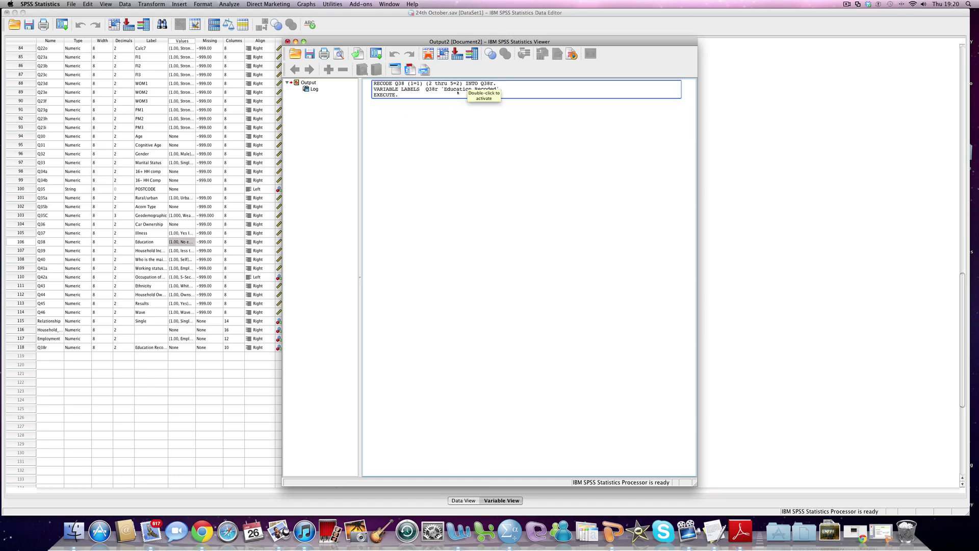
left_click(483, 156)
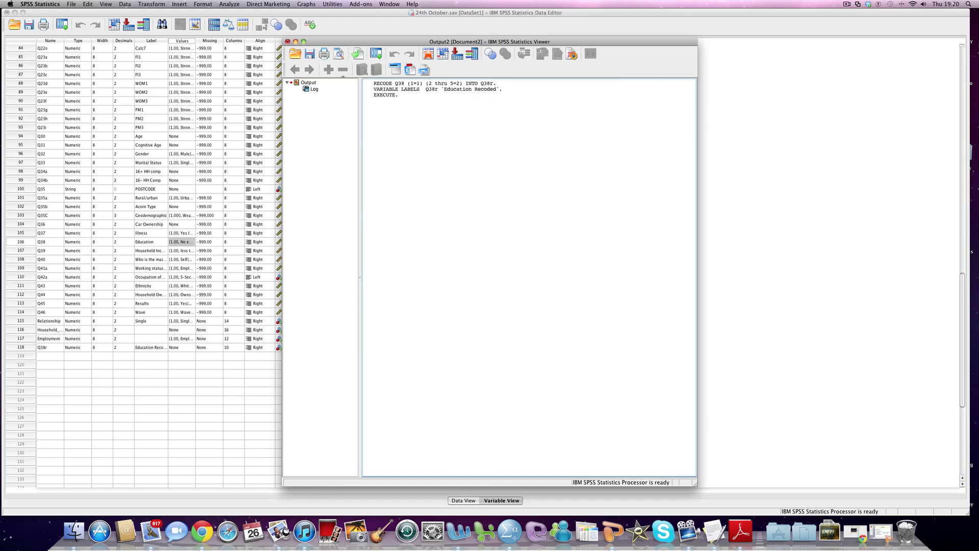
key("super+w")
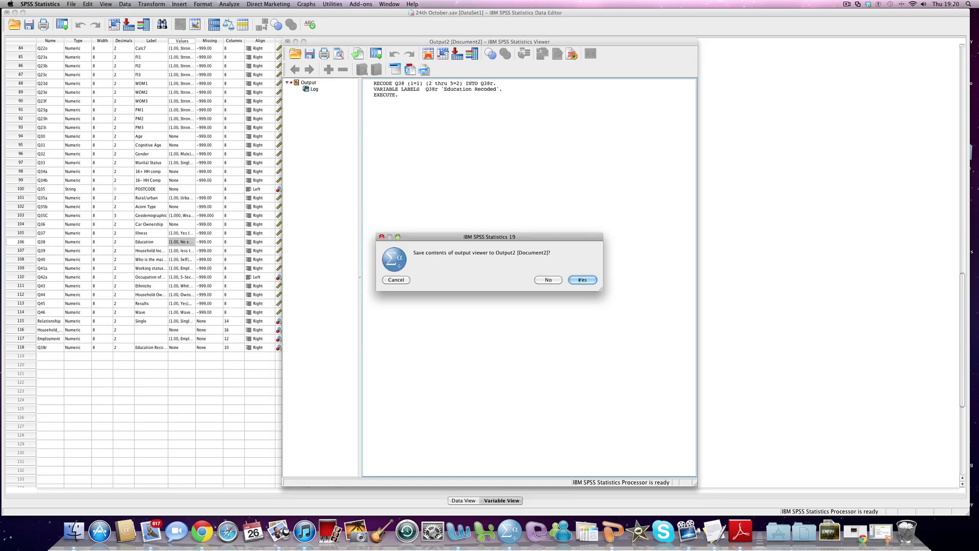
left_click(548, 280)
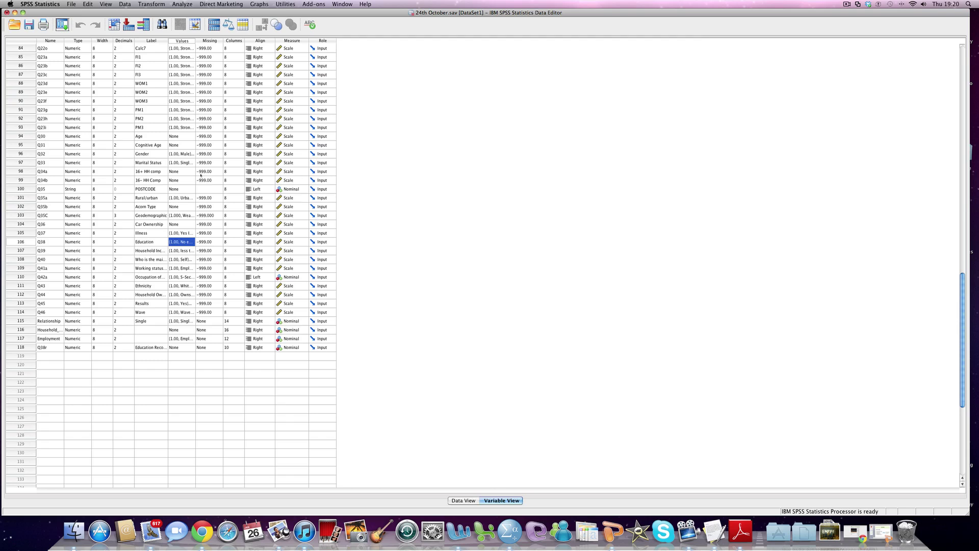
Select the new Q38r row, undo the column width change, and widen the Label column.
scroll(200, 175, "down", 5)
left_click(23, 304)
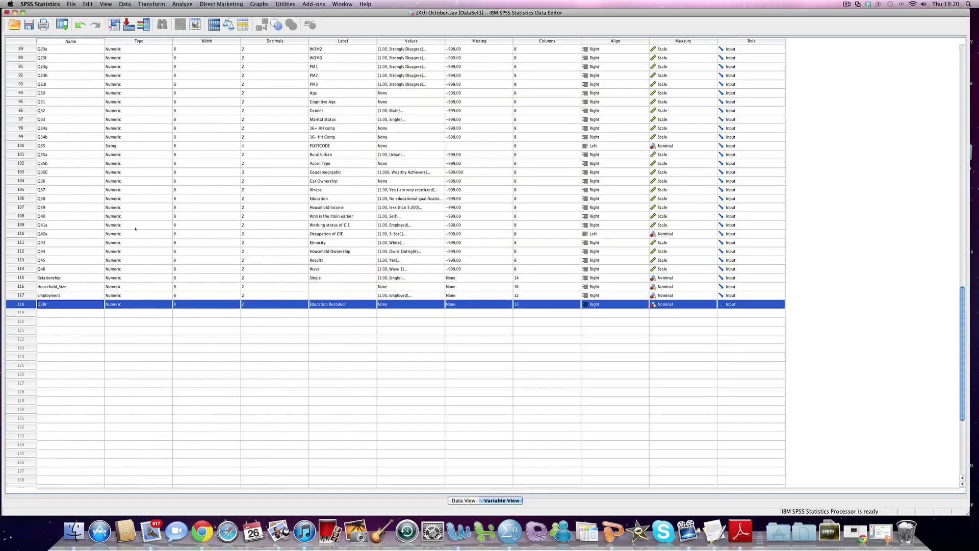
left_click(80, 24)
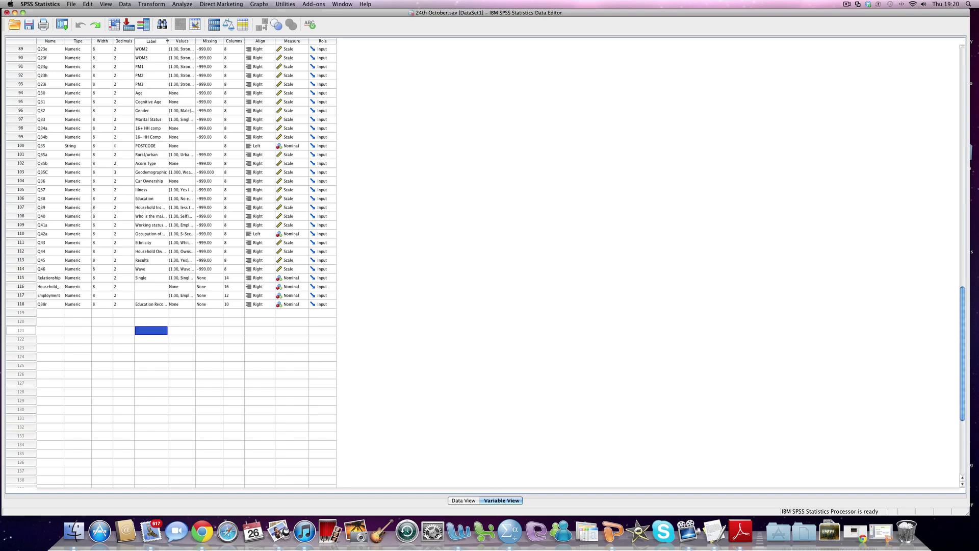
left_click_drag(167, 41, 197, 44)
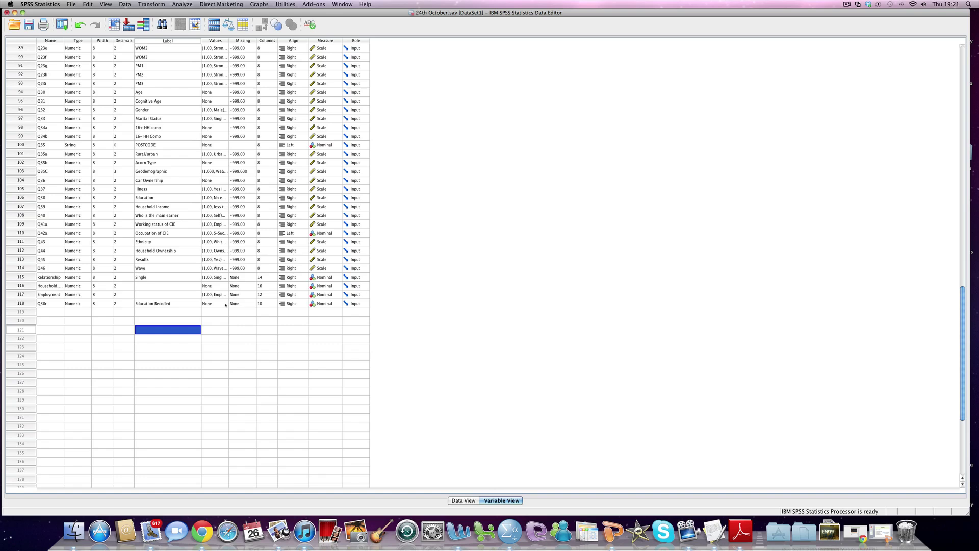
In Q38r's Value Labels editor, add 1 = 'No Education' and 2 = 'Education', and confirm.
left_click(225, 304)
left_click(226, 304)
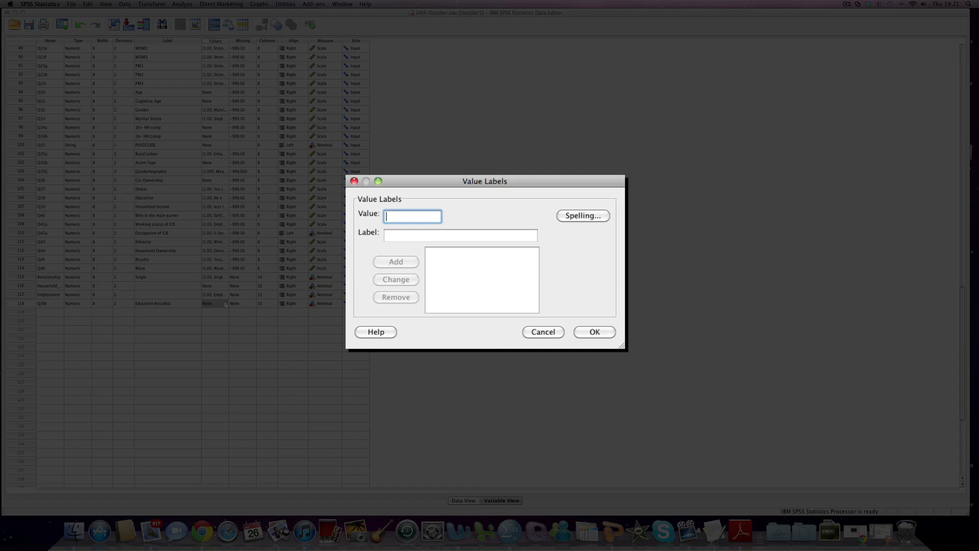
type("1")
key("Tab")
type("No")
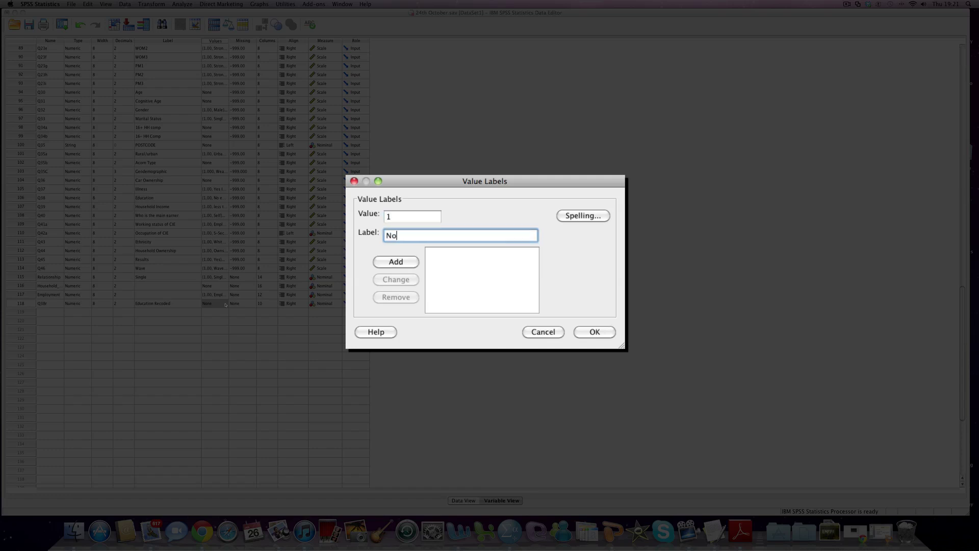
type(" Education")
key("Return")
type("2")
key("Tab")
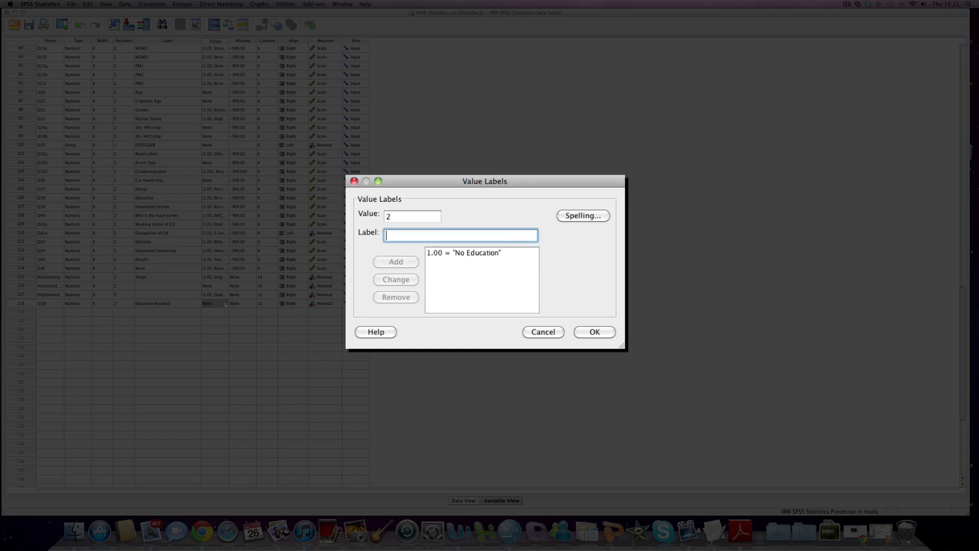
type("Education")
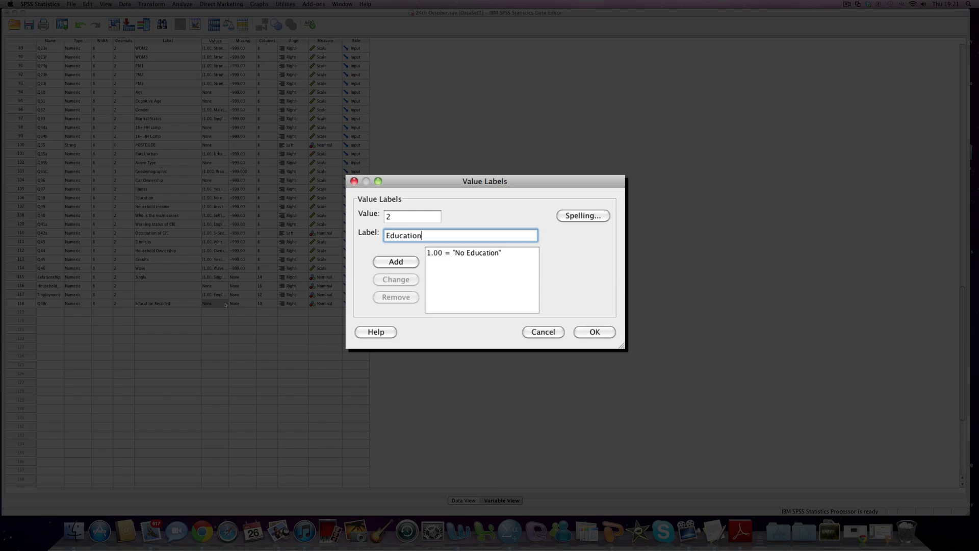
key("Return")
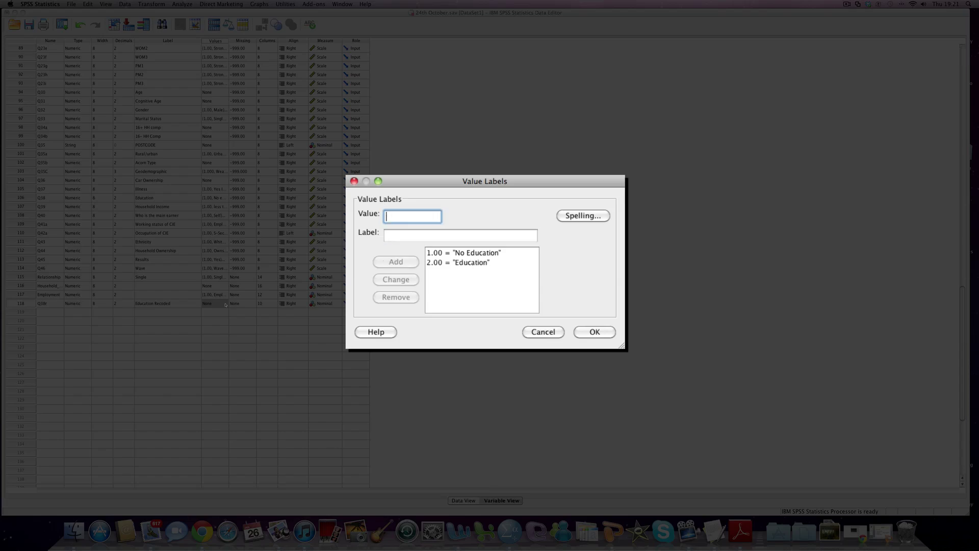
left_click(594, 331)
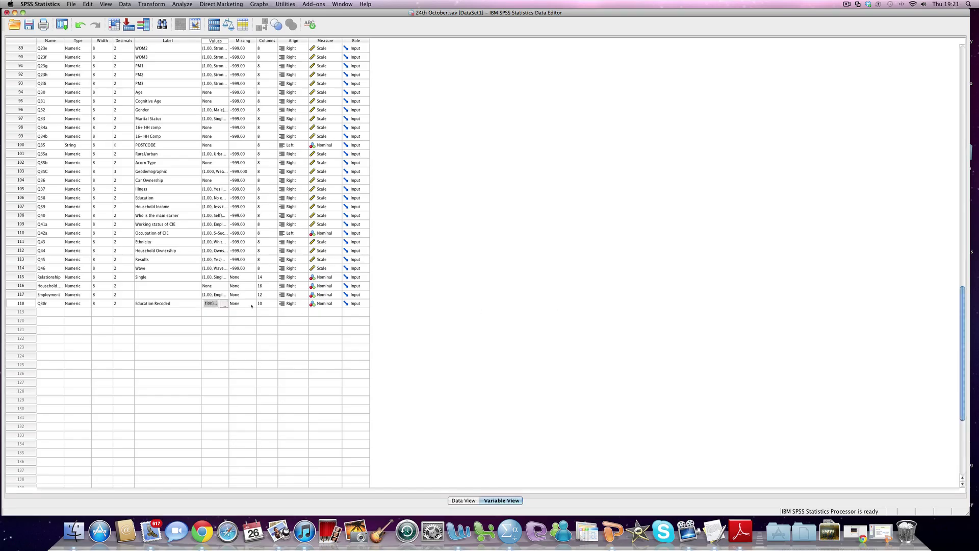
Set -999 as a discrete missing value in Q38r's Missing cell.
left_click(252, 305)
left_click(252, 304)
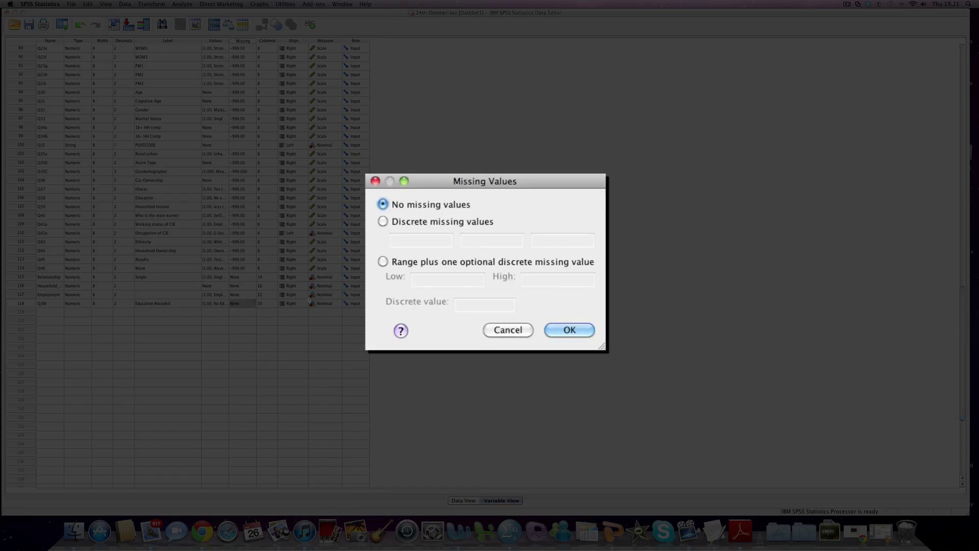
left_click(383, 222)
left_click(410, 239)
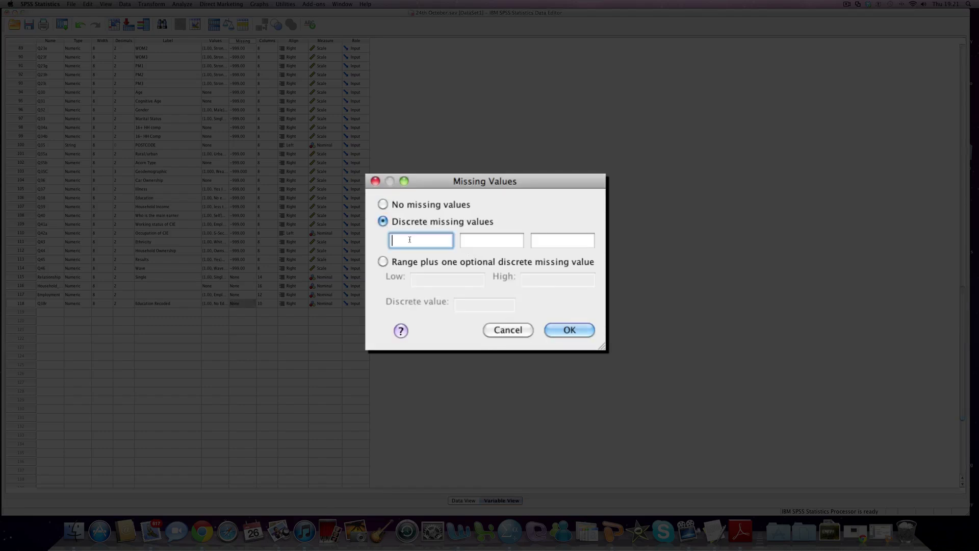
type("-999")
left_click(565, 329)
left_click(215, 312)
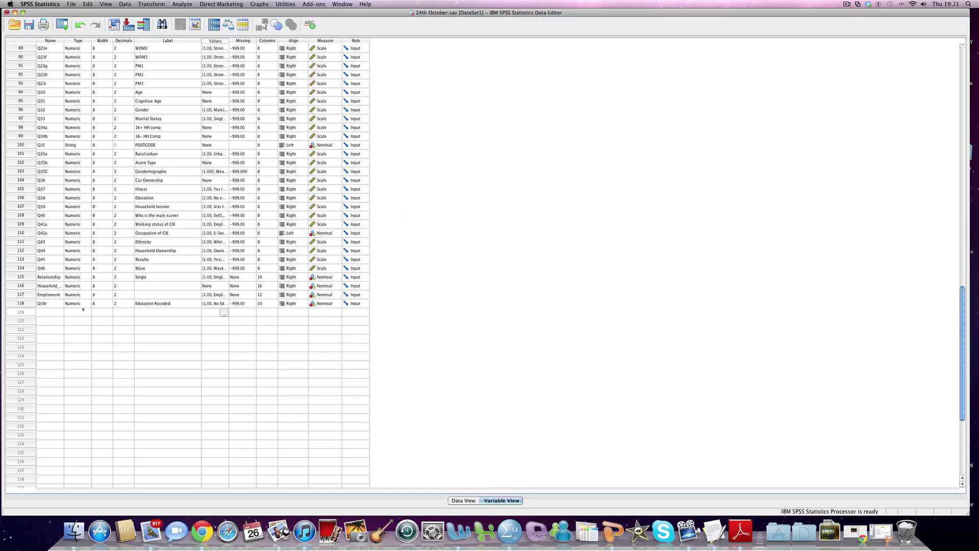
Start a Frequencies analysis with Education [Q38] and Education Recoded [Q38r] as variables.
left_click(18, 303)
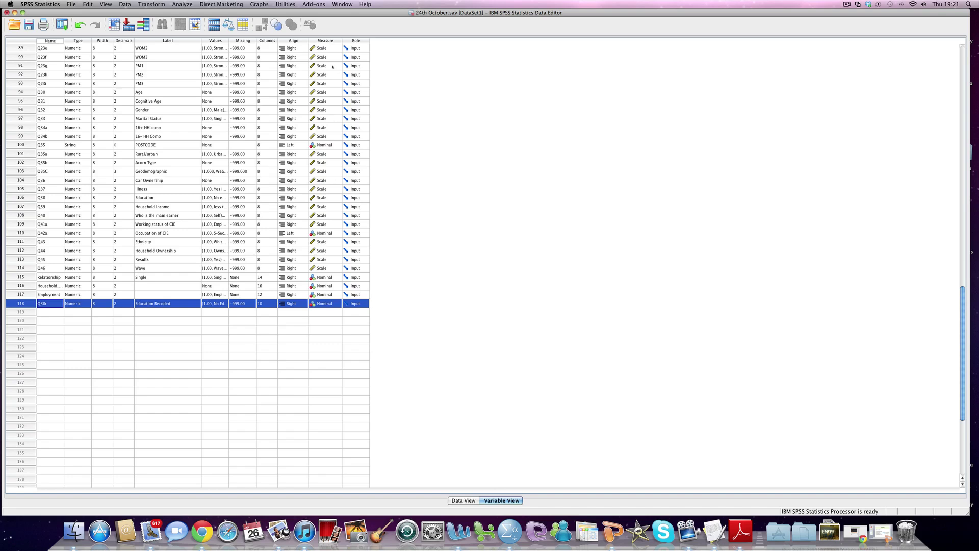
left_click(181, 4)
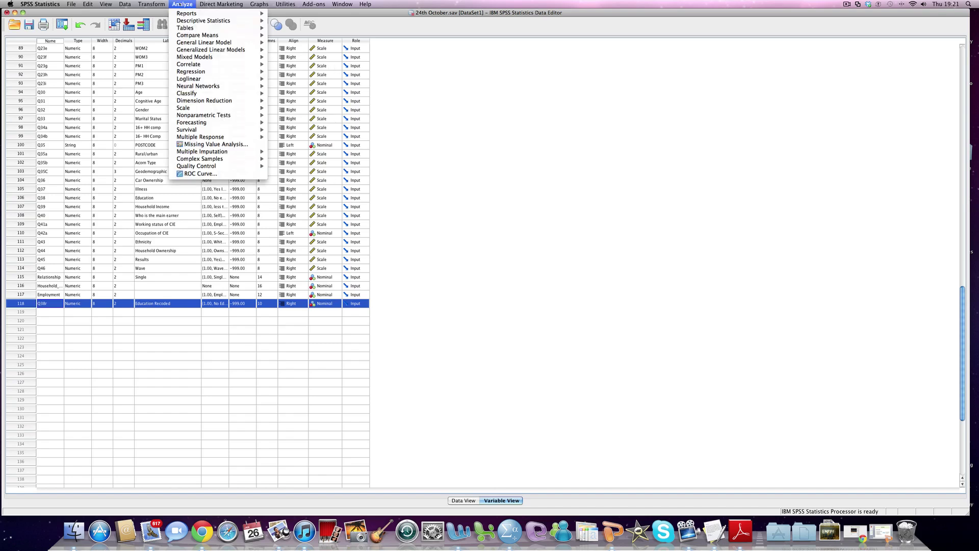
mouse_move(190, 21)
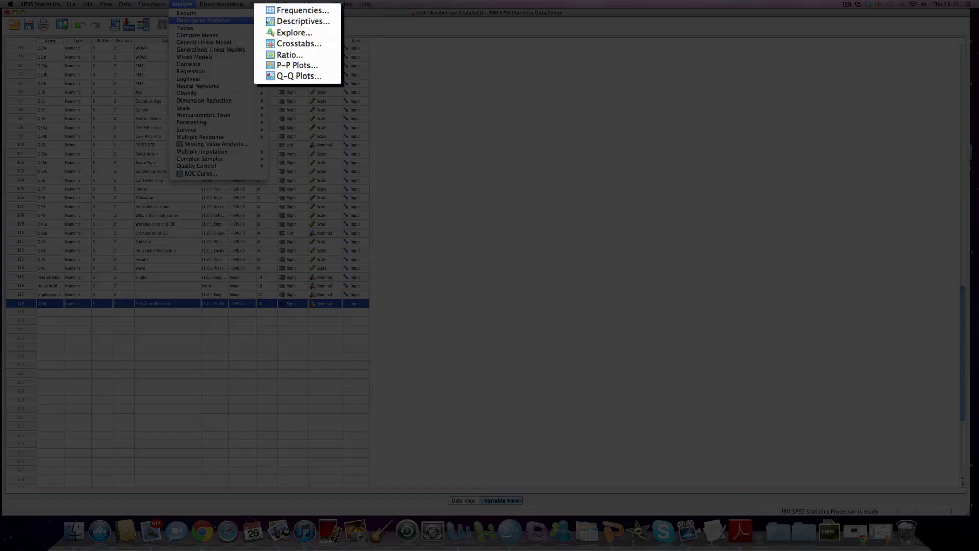
left_click(303, 11)
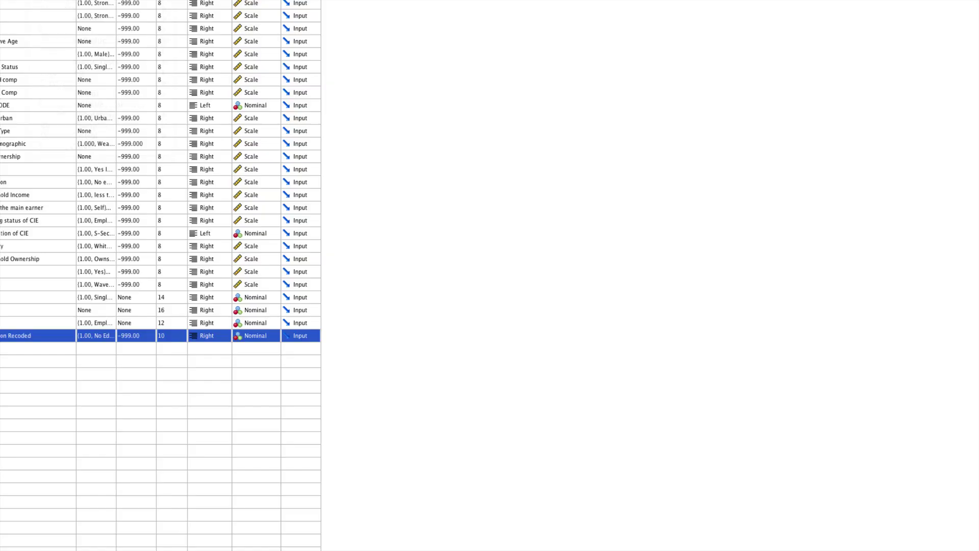
left_click_drag(407, 192, 236, 131)
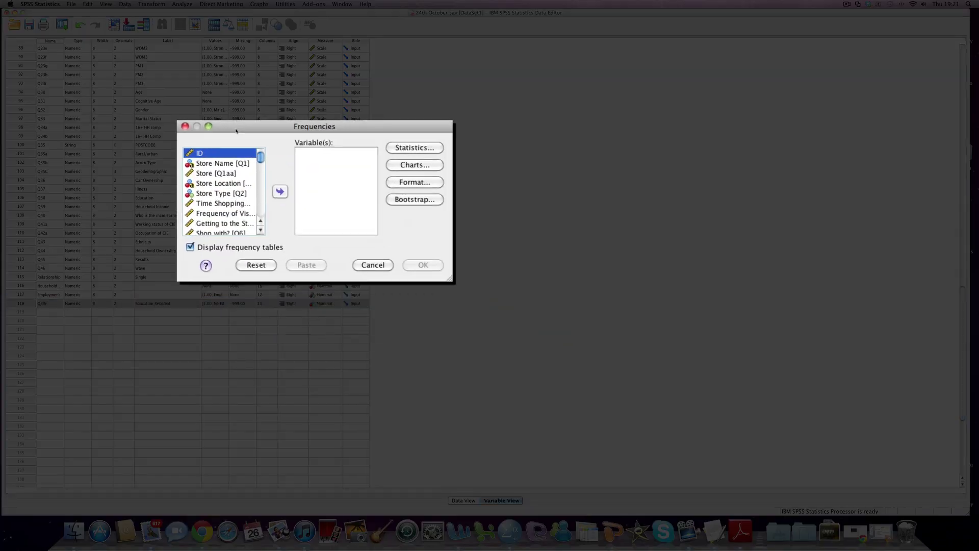
left_click_drag(450, 278, 860, 450)
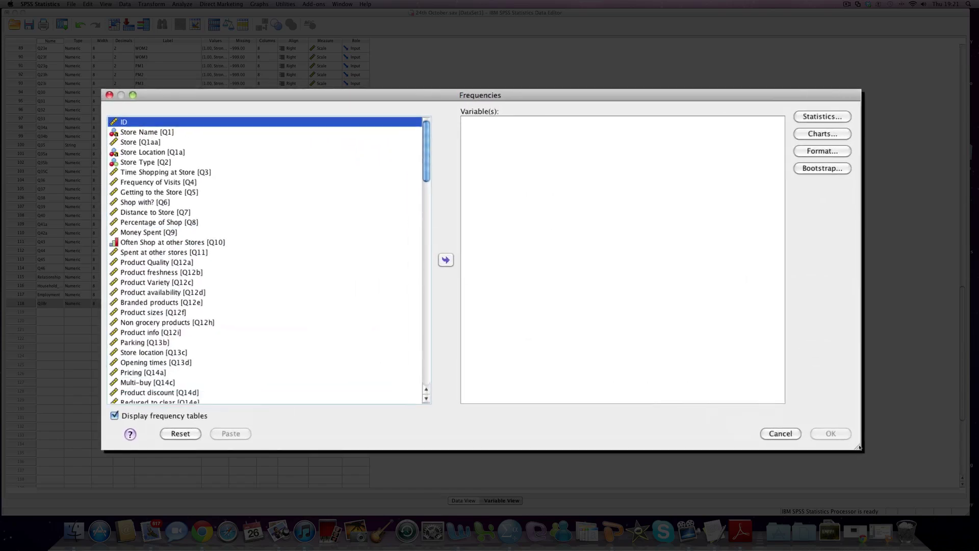
scroll(206, 234, "down", 20)
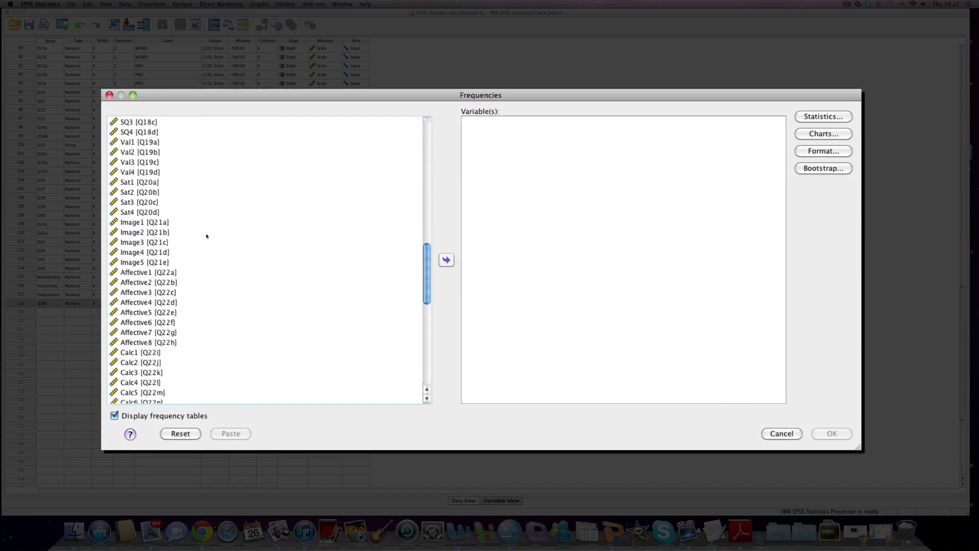
scroll(292, 246, "down", 2)
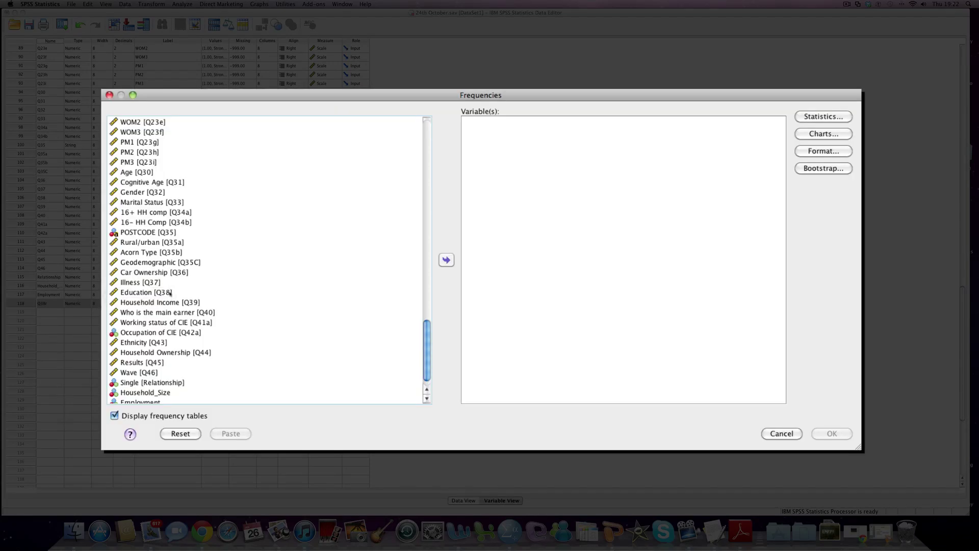
left_click(164, 292)
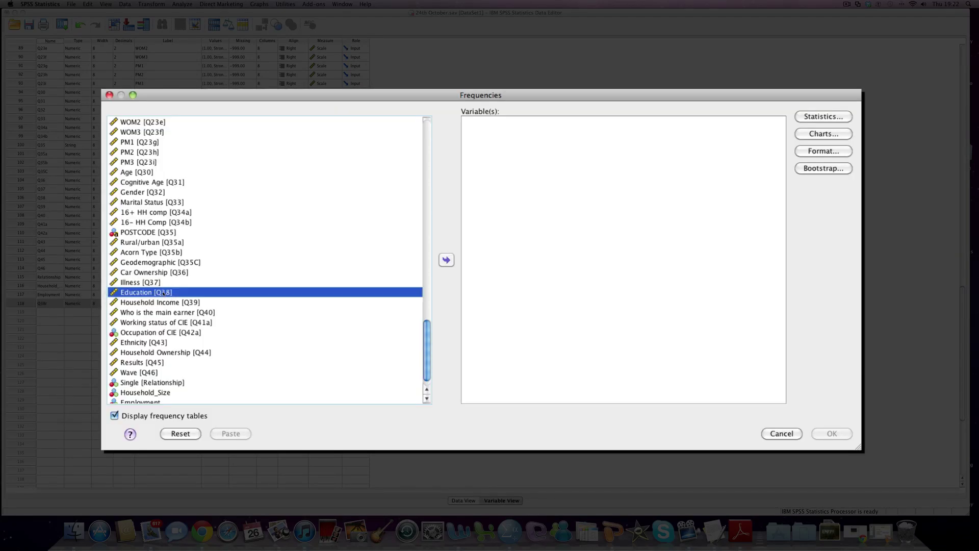
left_click(446, 260)
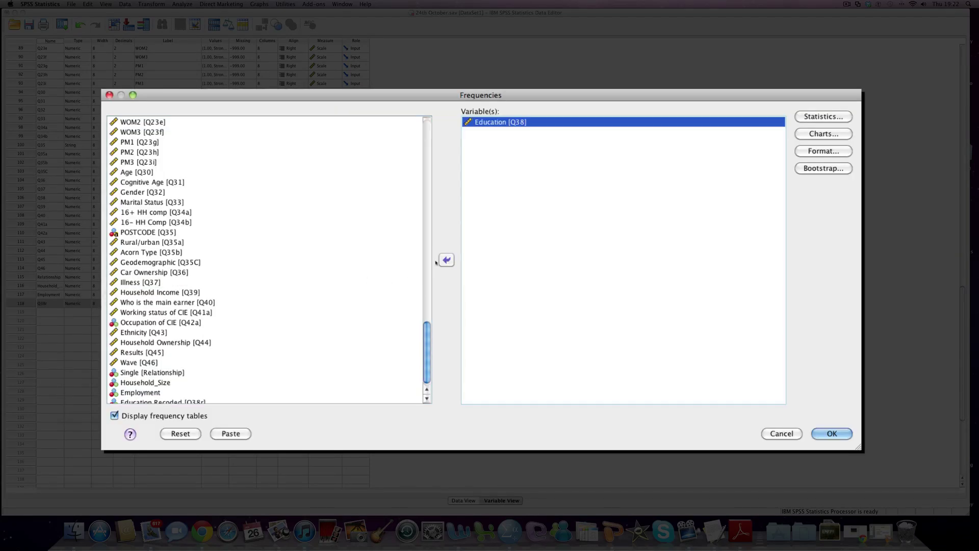
left_click(163, 398)
left_click(446, 260)
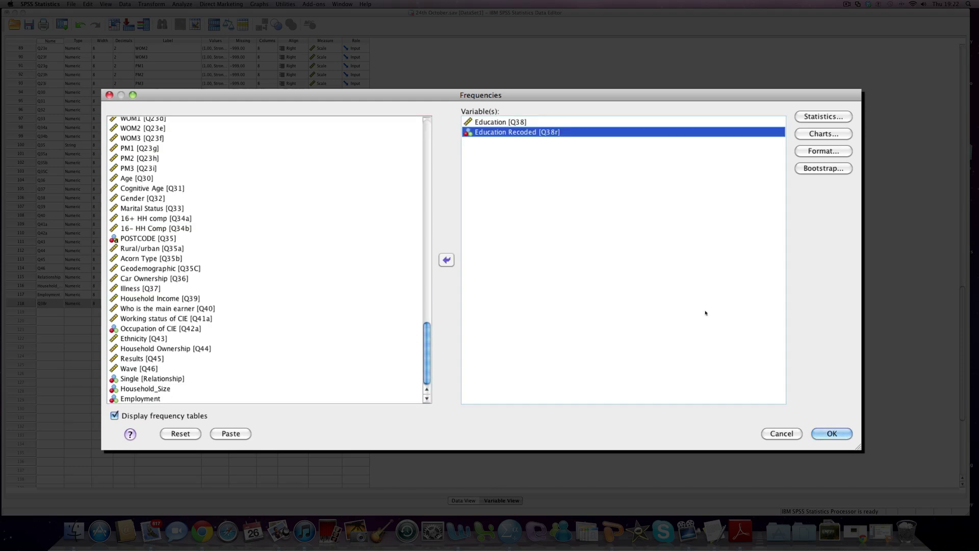
Leave Statistics unchanged and set the charts to bar charts showing percentages.
left_click(823, 116)
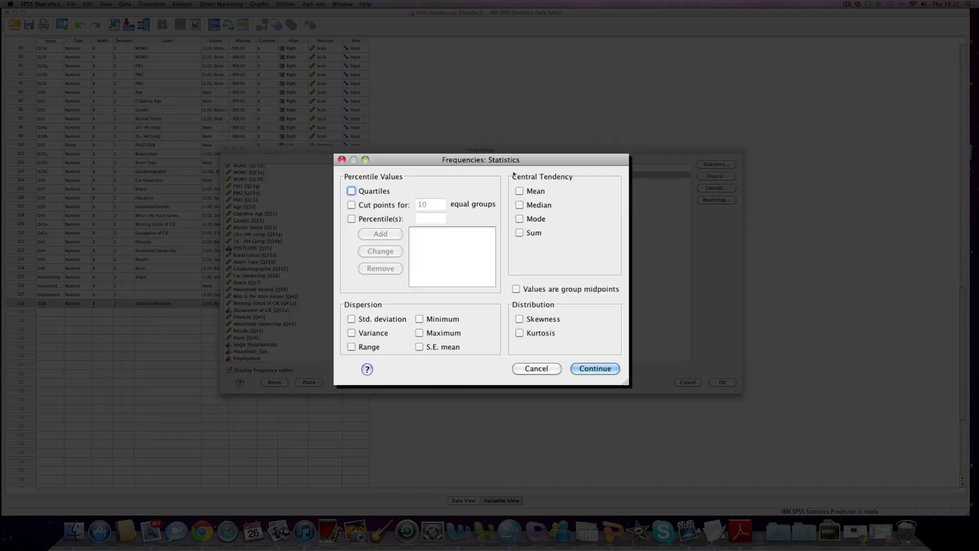
left_click(519, 190)
left_click(520, 191)
left_click(592, 369)
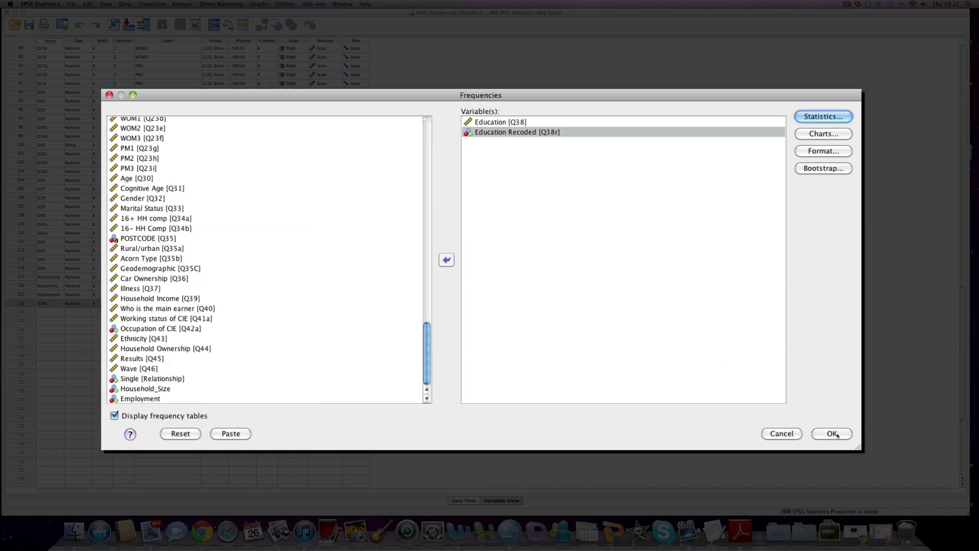
left_click(814, 135)
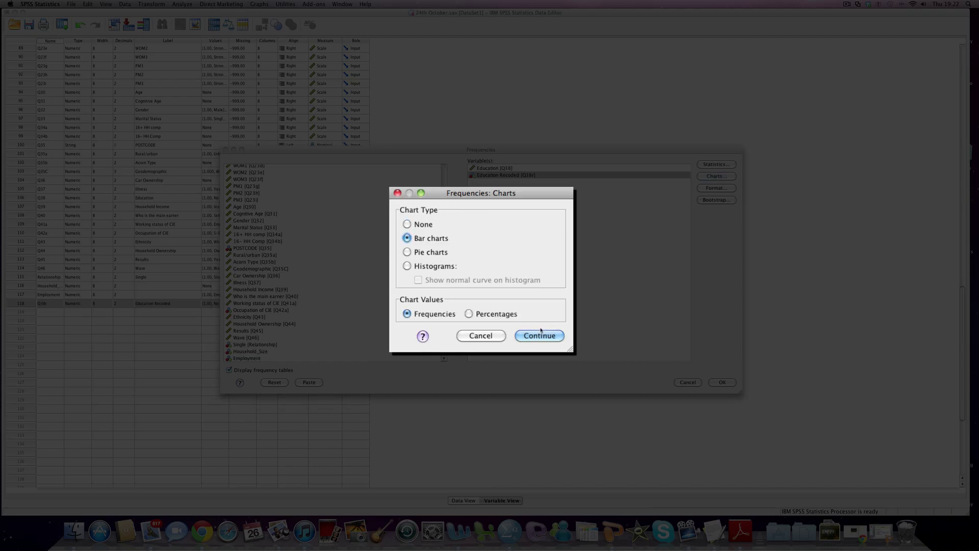
left_click(474, 314)
left_click(538, 336)
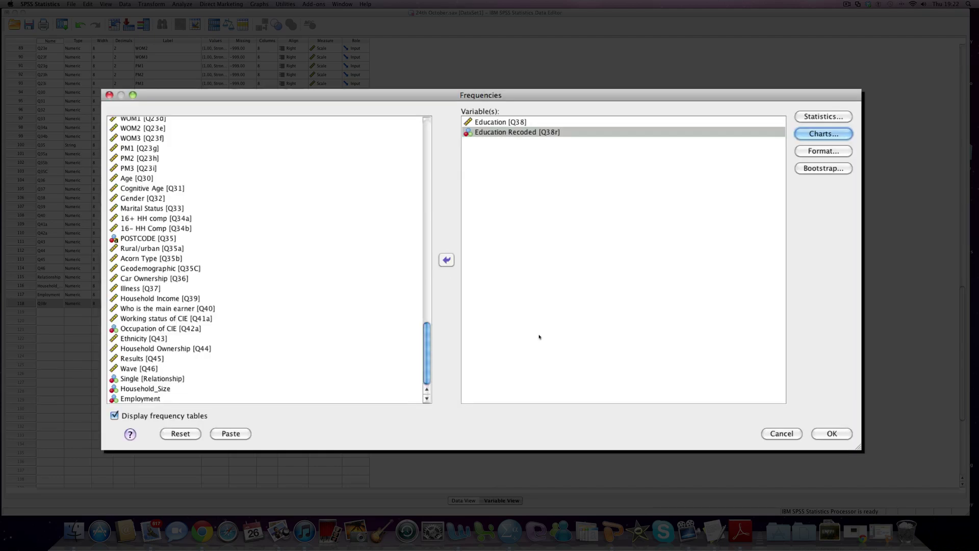
Run the frequencies, then move the Output Viewer top-left and widen it across the screen.
left_click(831, 434)
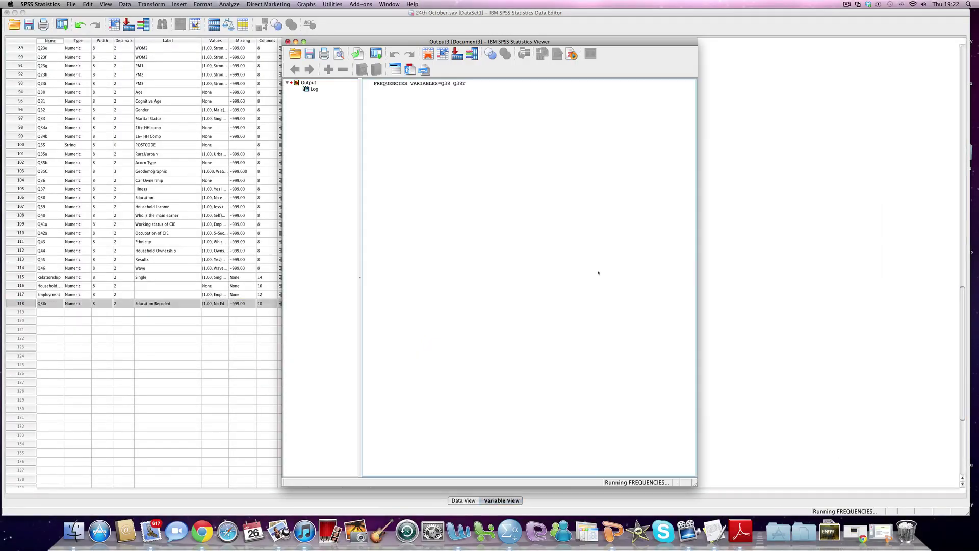
left_click_drag(459, 41, 214, 23)
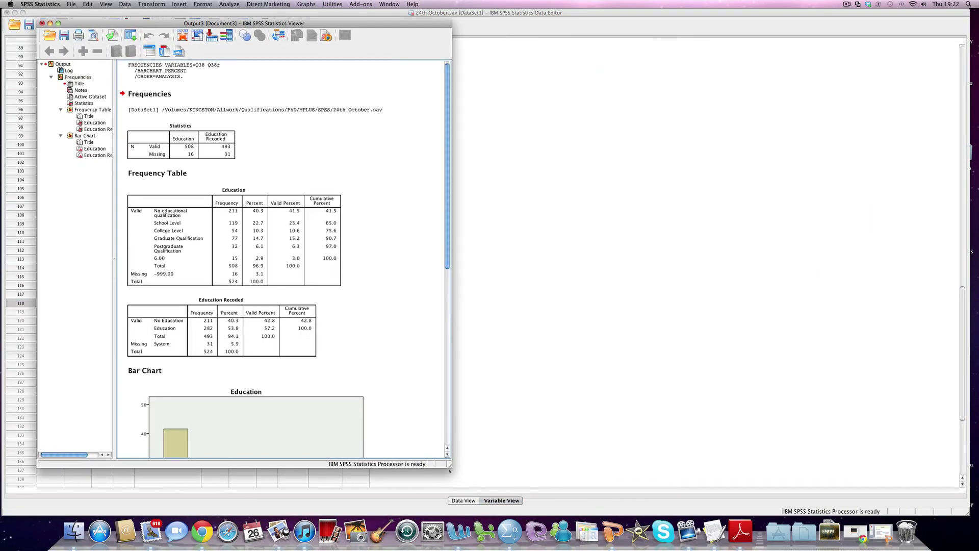
left_click_drag(450, 467, 944, 507)
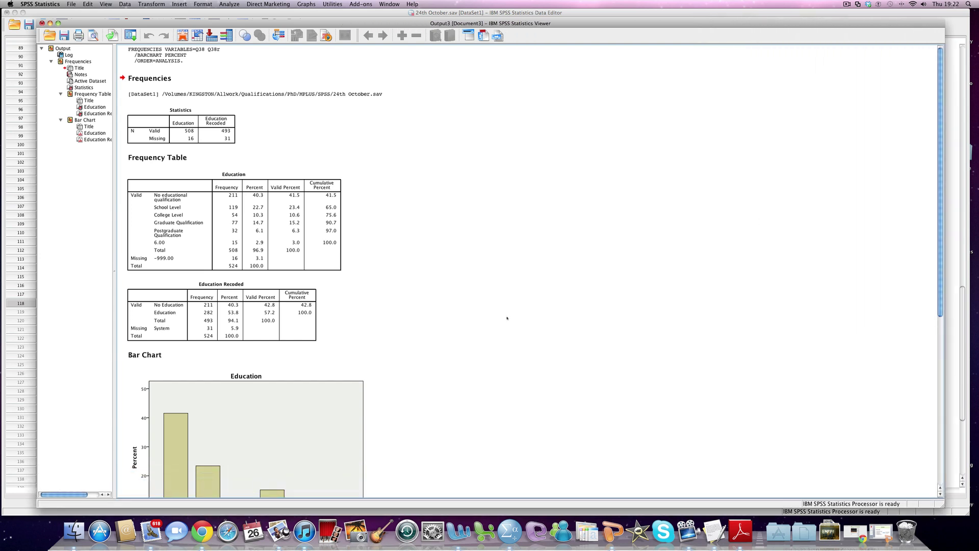
Compare the Education and Education Recoded tables: 211 No Education (42.8%), 282 Education (57.2%), 31 missing.
scroll(391, 244, "down", 1)
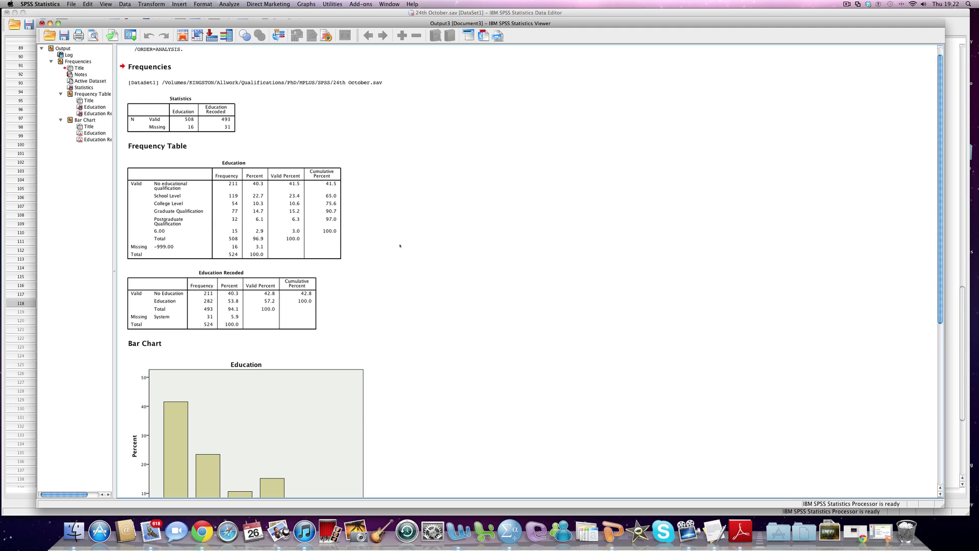
left_click(220, 273)
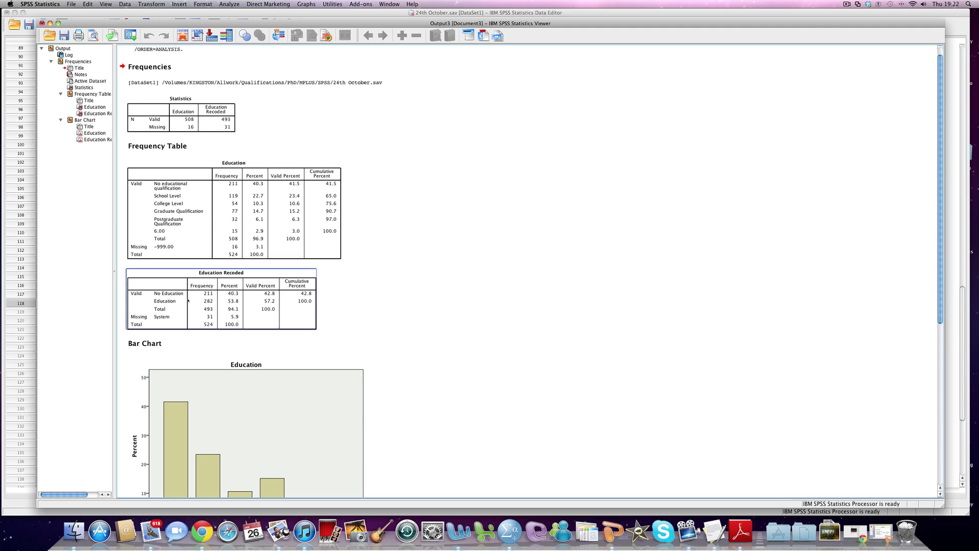
left_click(191, 236)
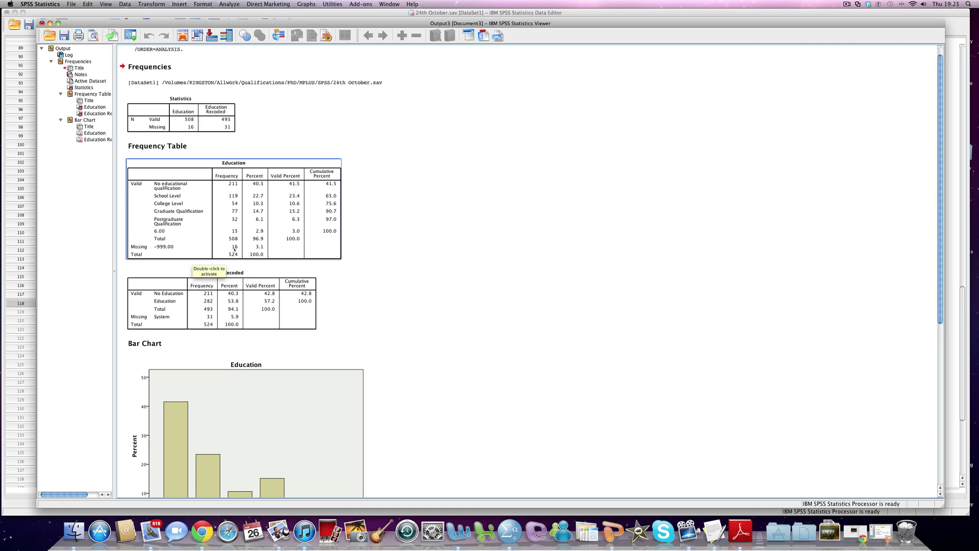
left_click(265, 278)
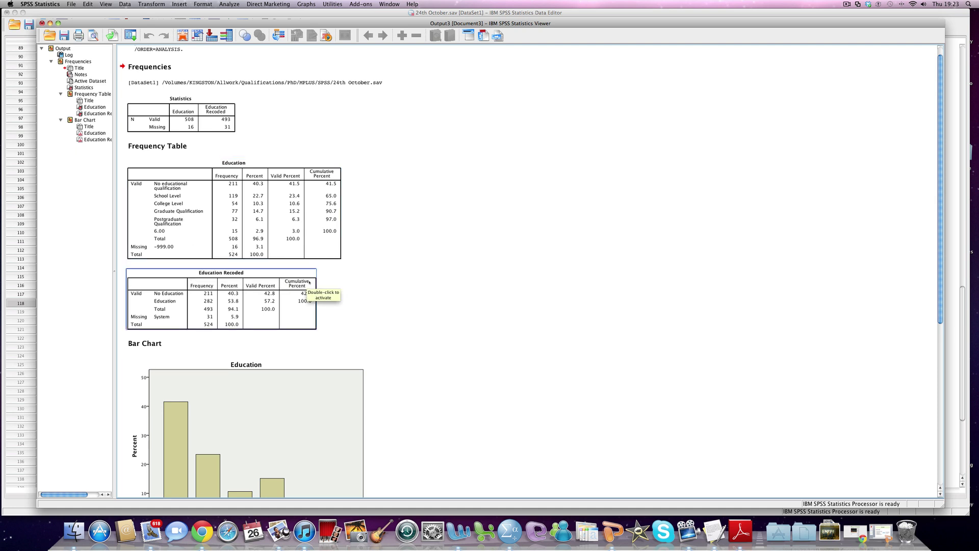
left_click(366, 312)
scroll(365, 311, "down", 5)
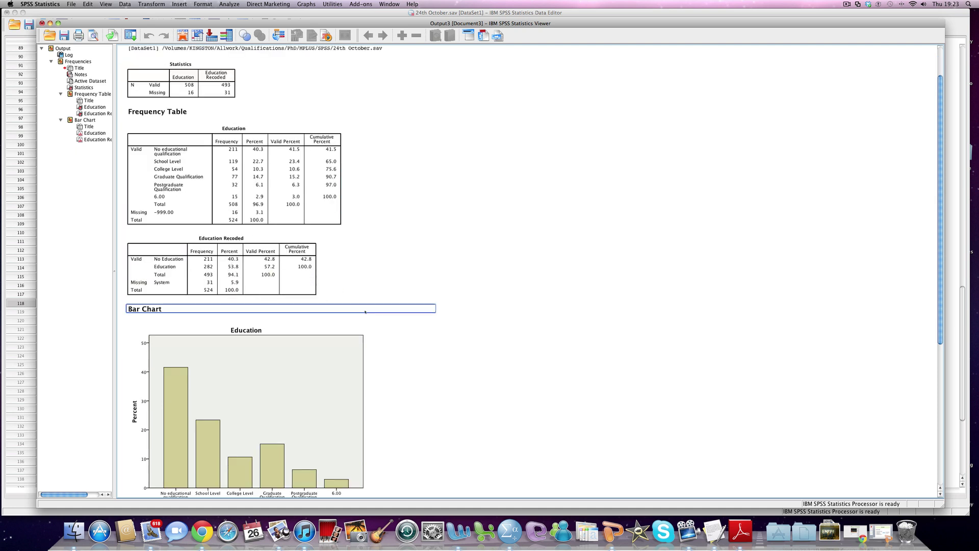
left_click(365, 311)
scroll(365, 311, "down", 1)
left_click(366, 312)
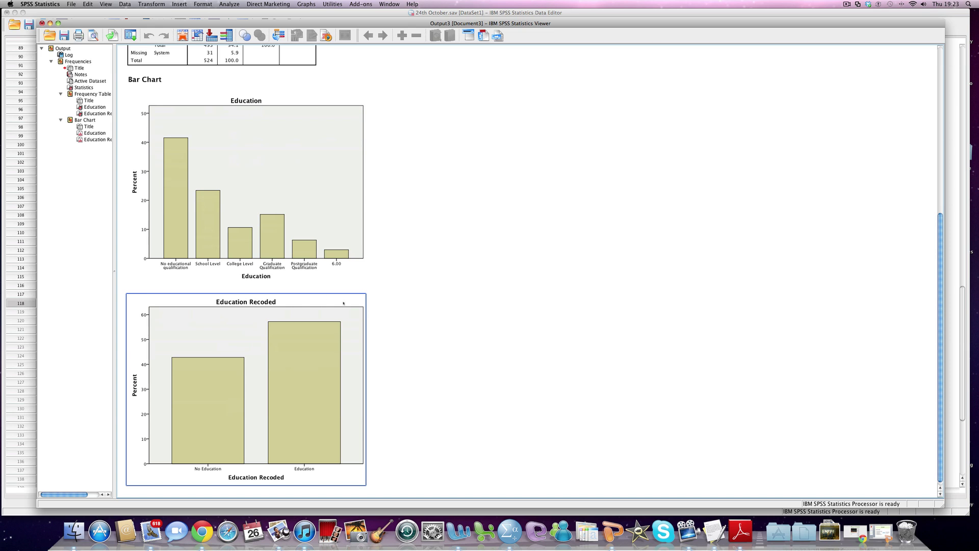
left_click(453, 252)
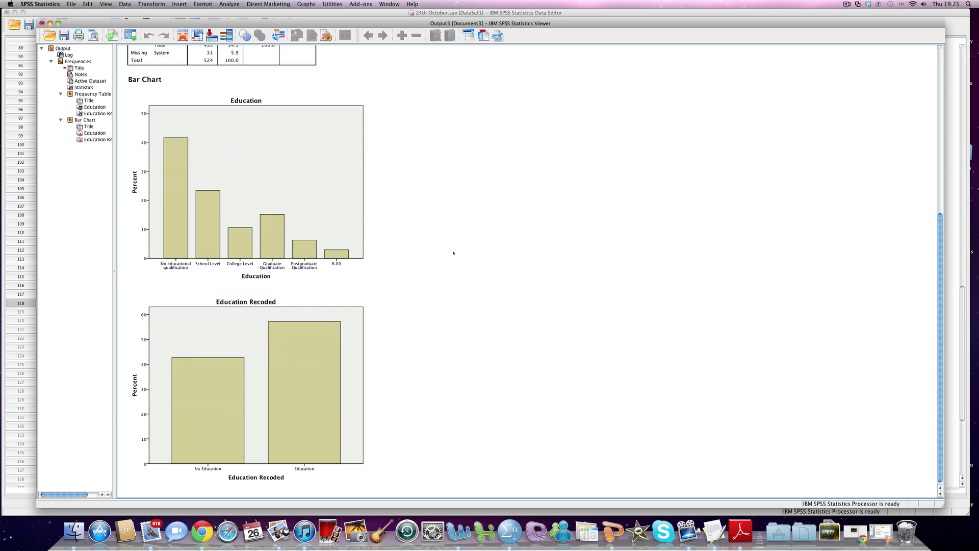
left_click(155, 203)
left_click(486, 304)
scroll(485, 305, "up", 2)
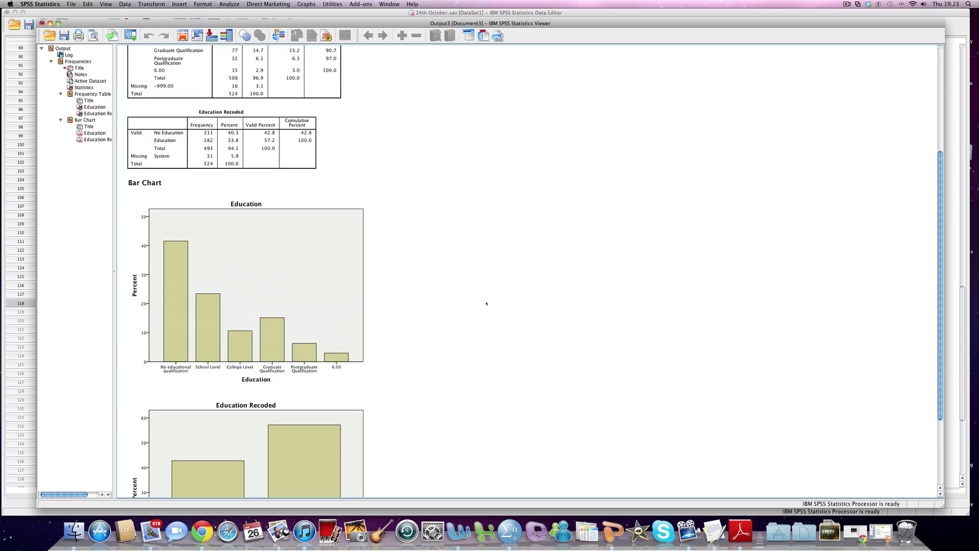
scroll(485, 304, "down", 2)
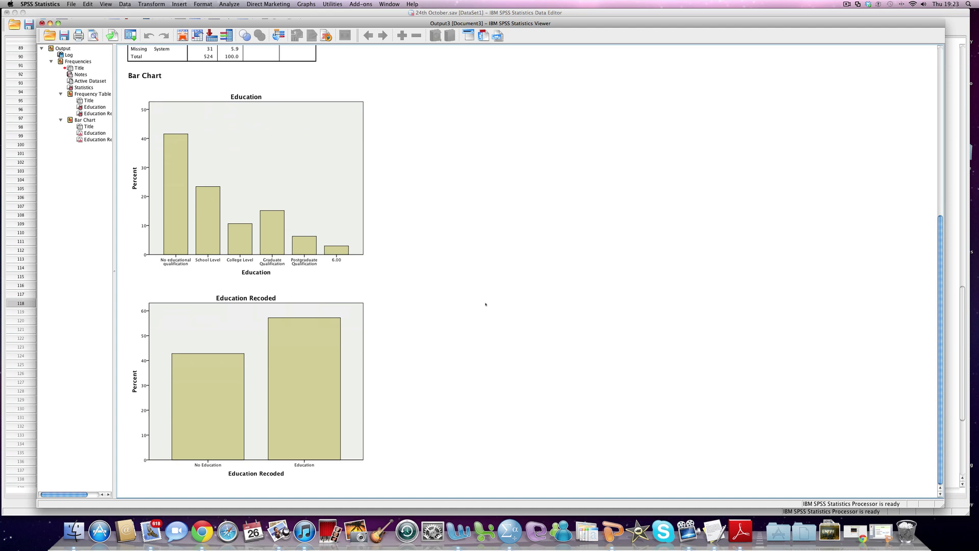
scroll(486, 304, "up", 1)
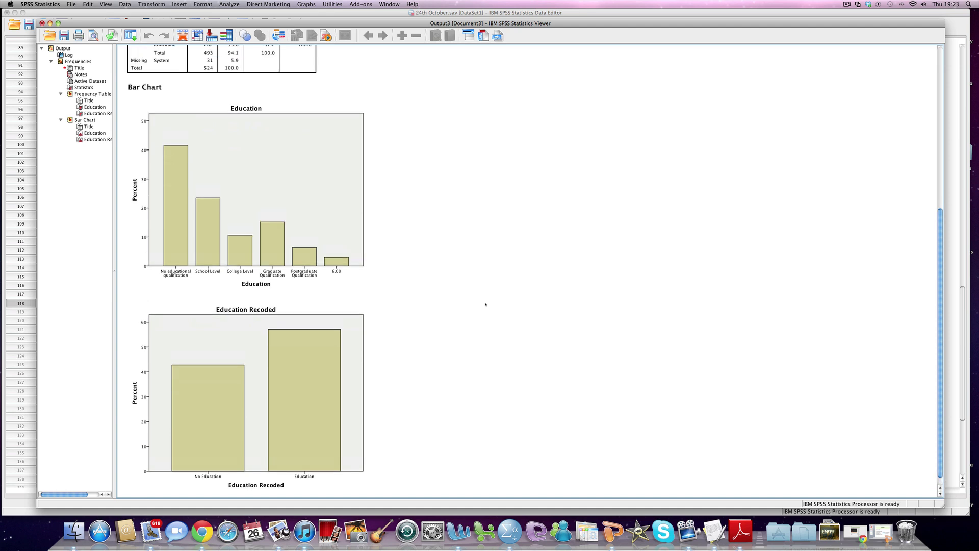
scroll(486, 304, "up", 4)
left_click(286, 252)
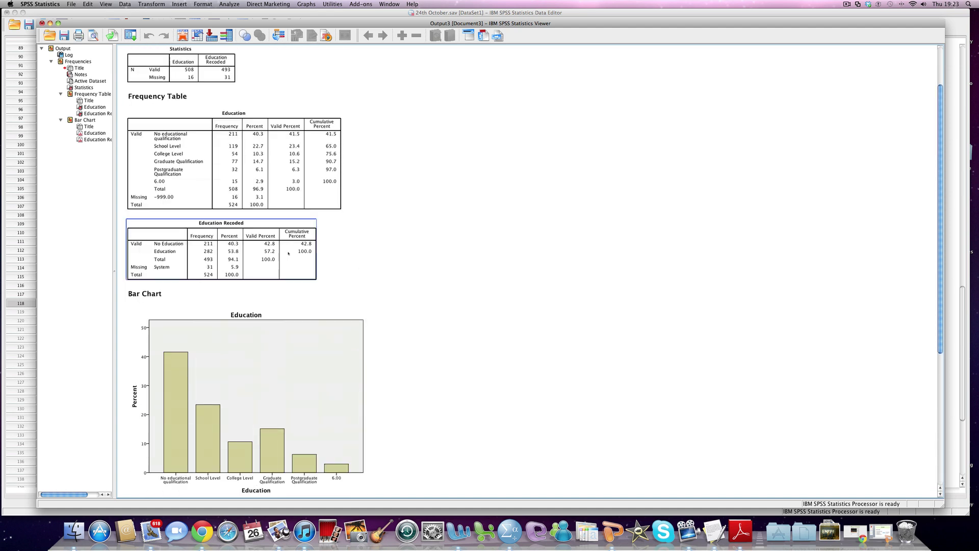
left_click(379, 248)
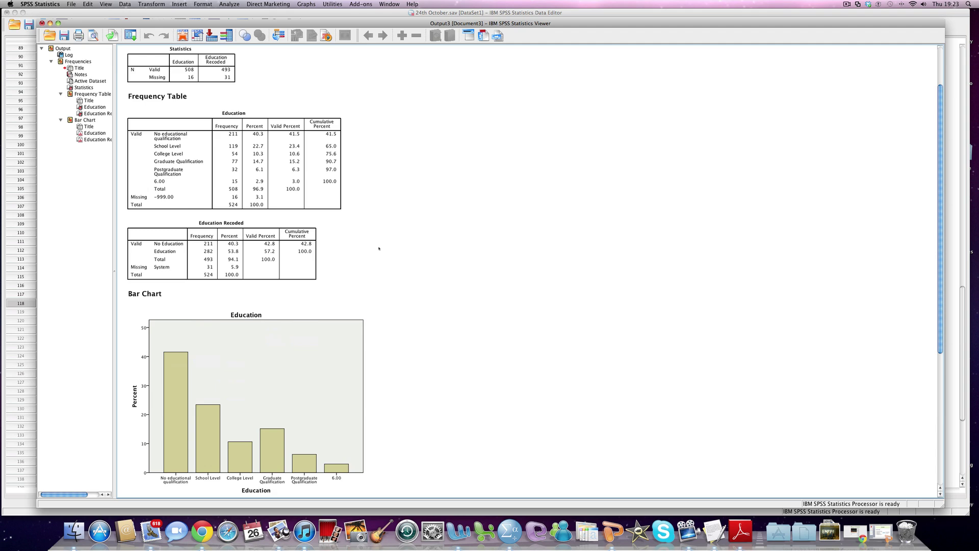